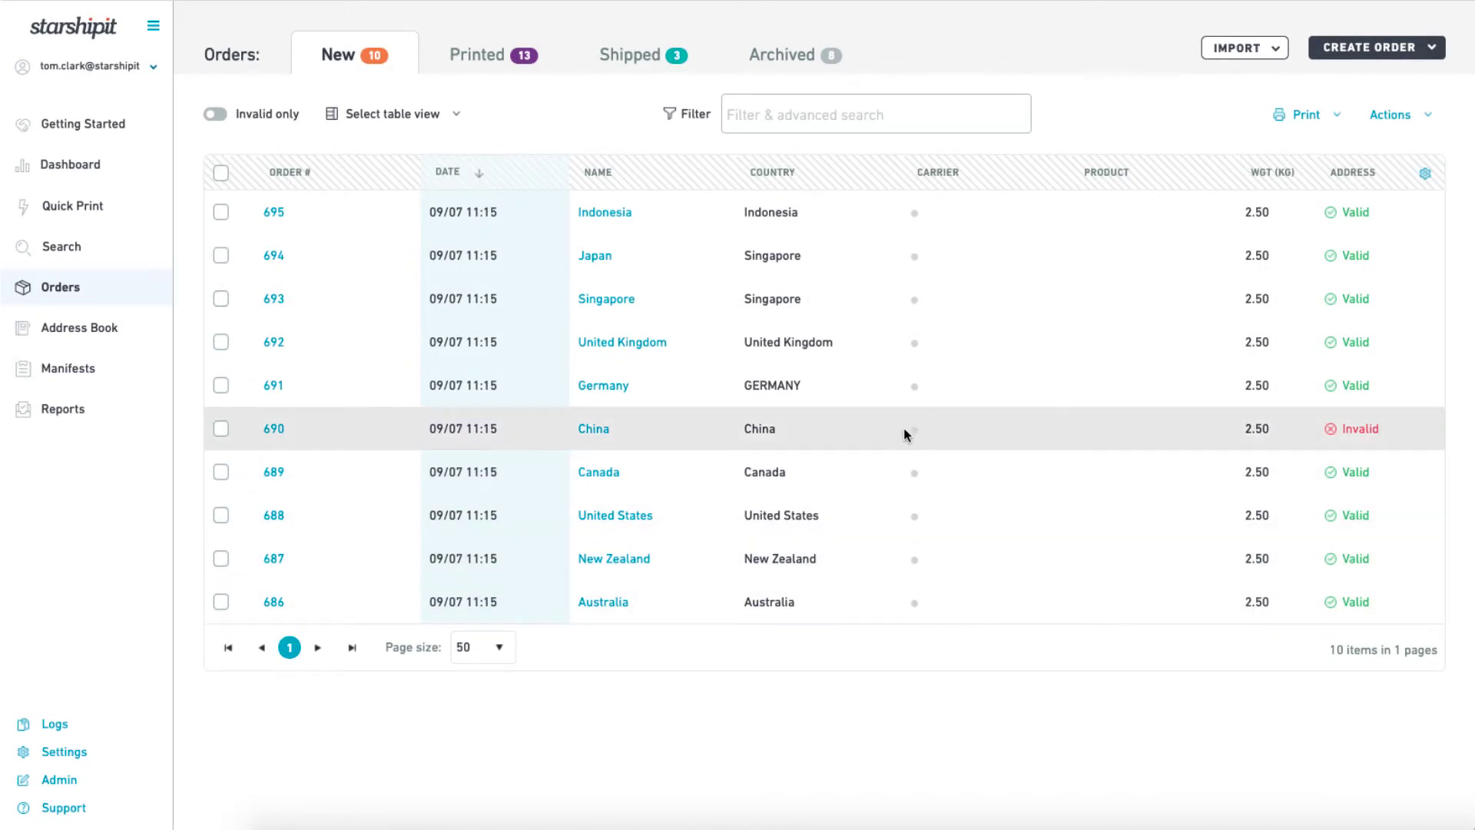
# Step: Choose Australia Post Parcel Post + Signature as order 686's carrier and close the order
pyautogui.click(277, 603)
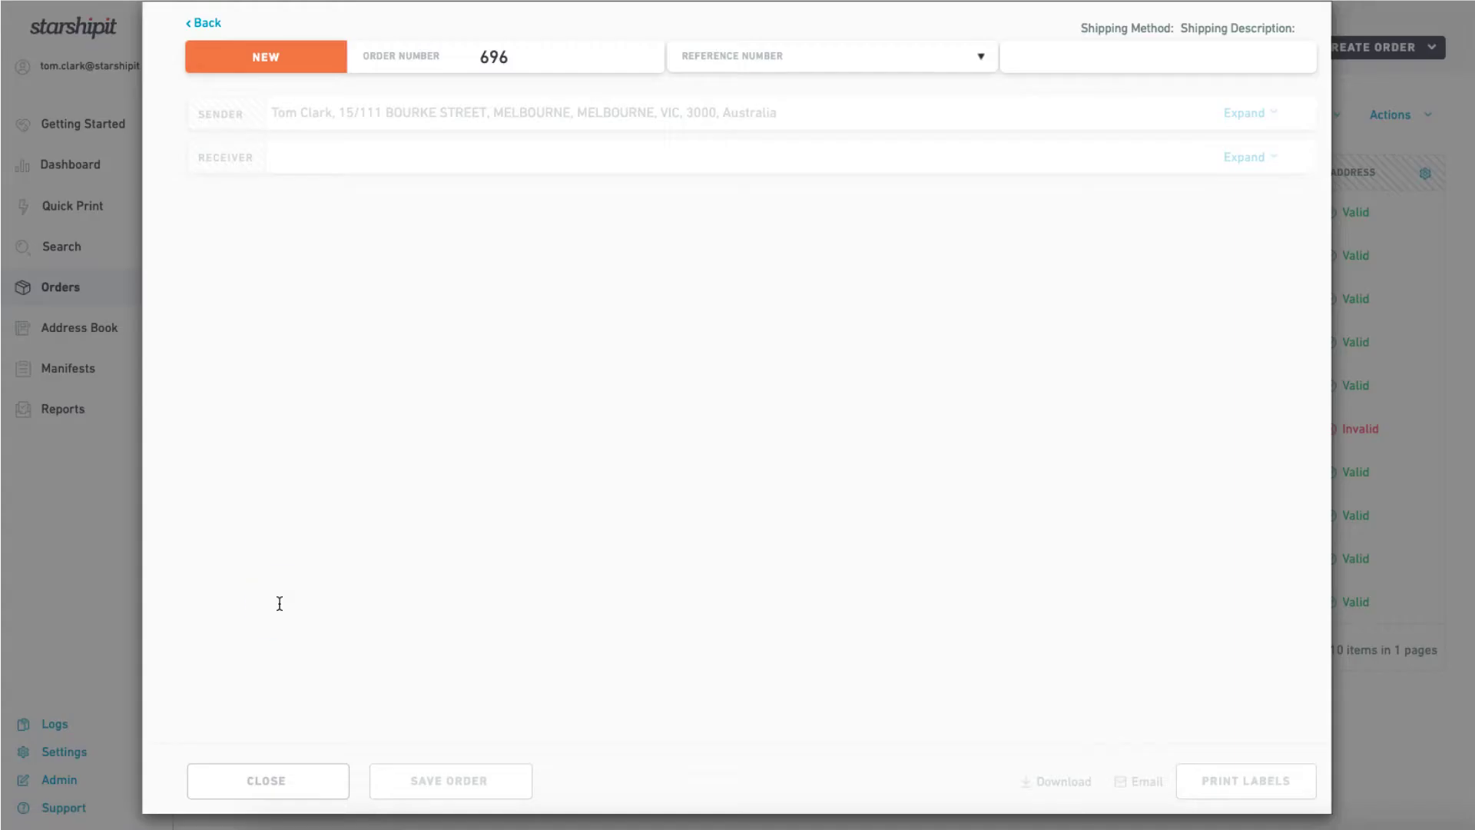
pyautogui.scroll(-2, 648, 536)
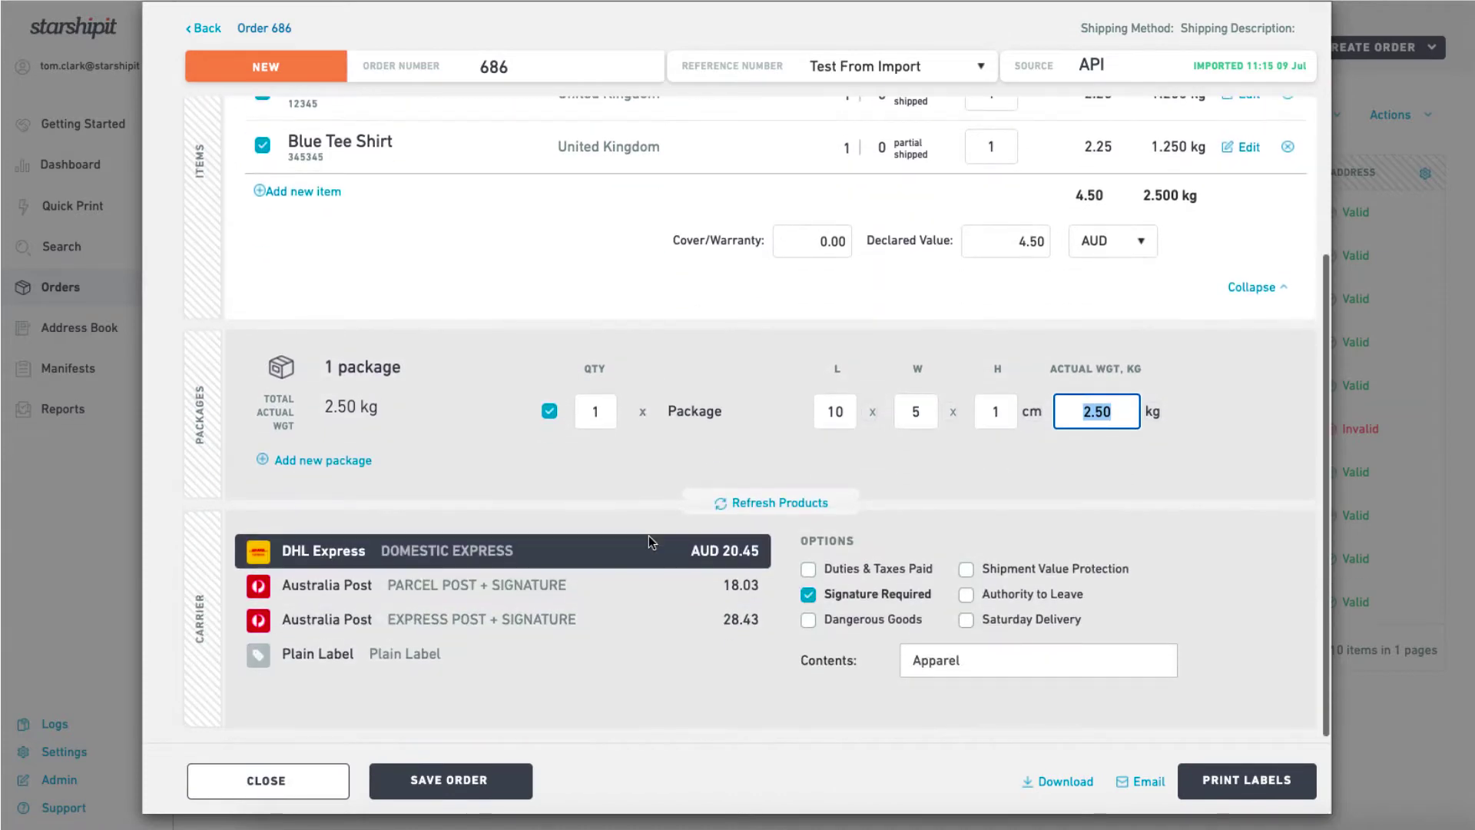
pyautogui.click(480, 591)
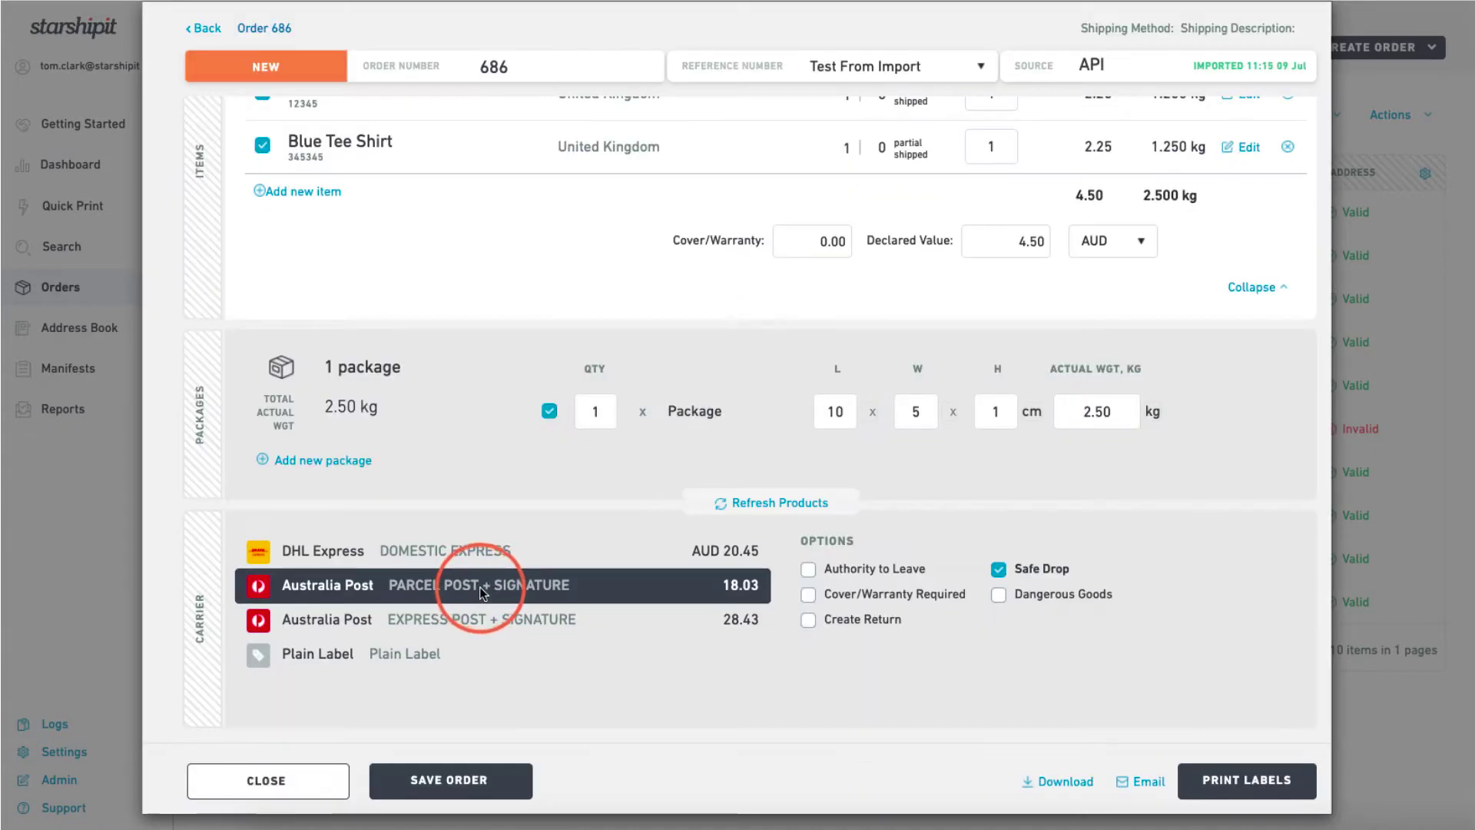
pyautogui.click(298, 776)
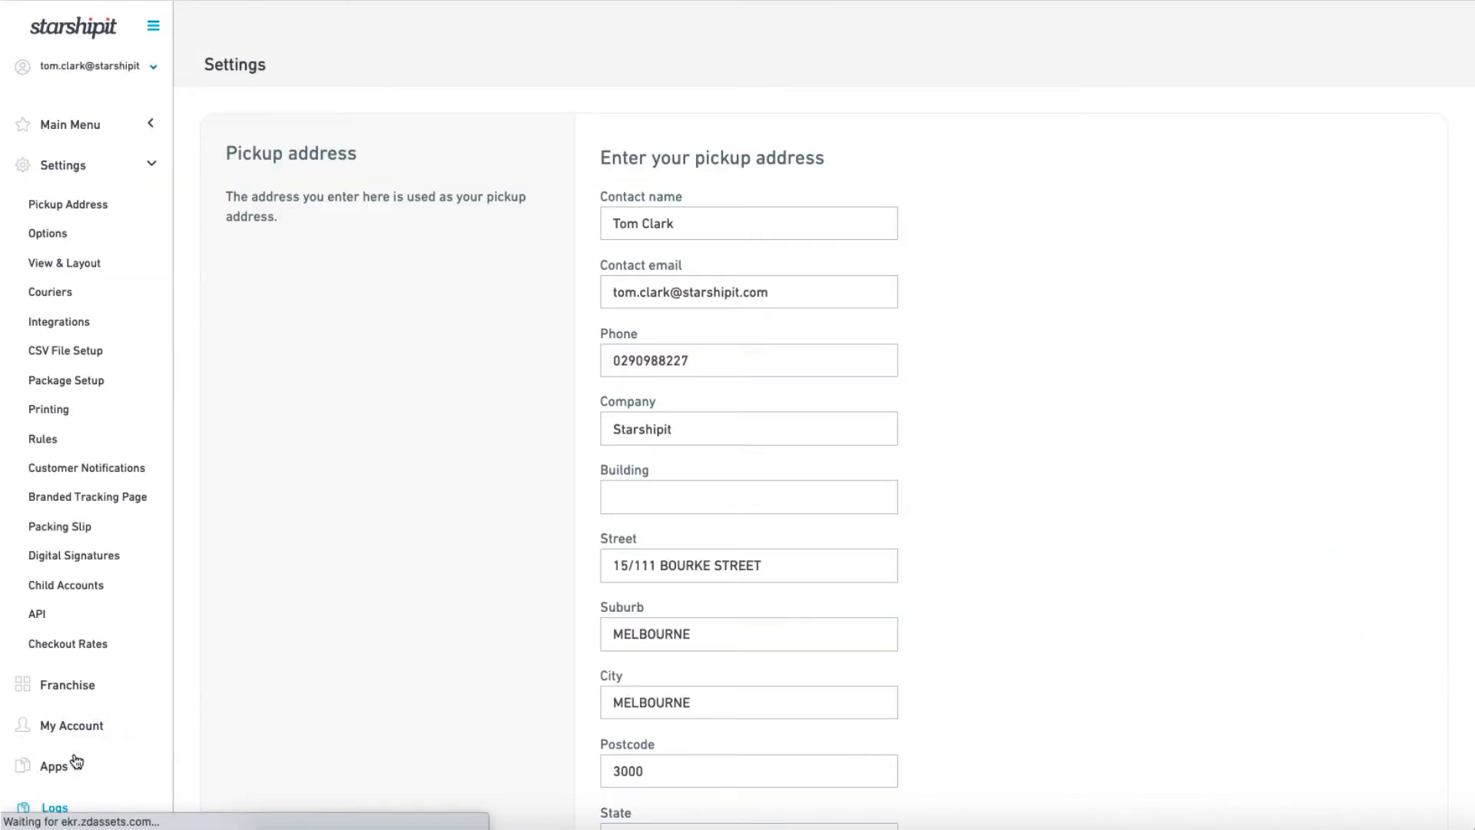
# Step: In Couriers settings, set Australia Post as both international and domestic default courier and save
pyautogui.click(58, 292)
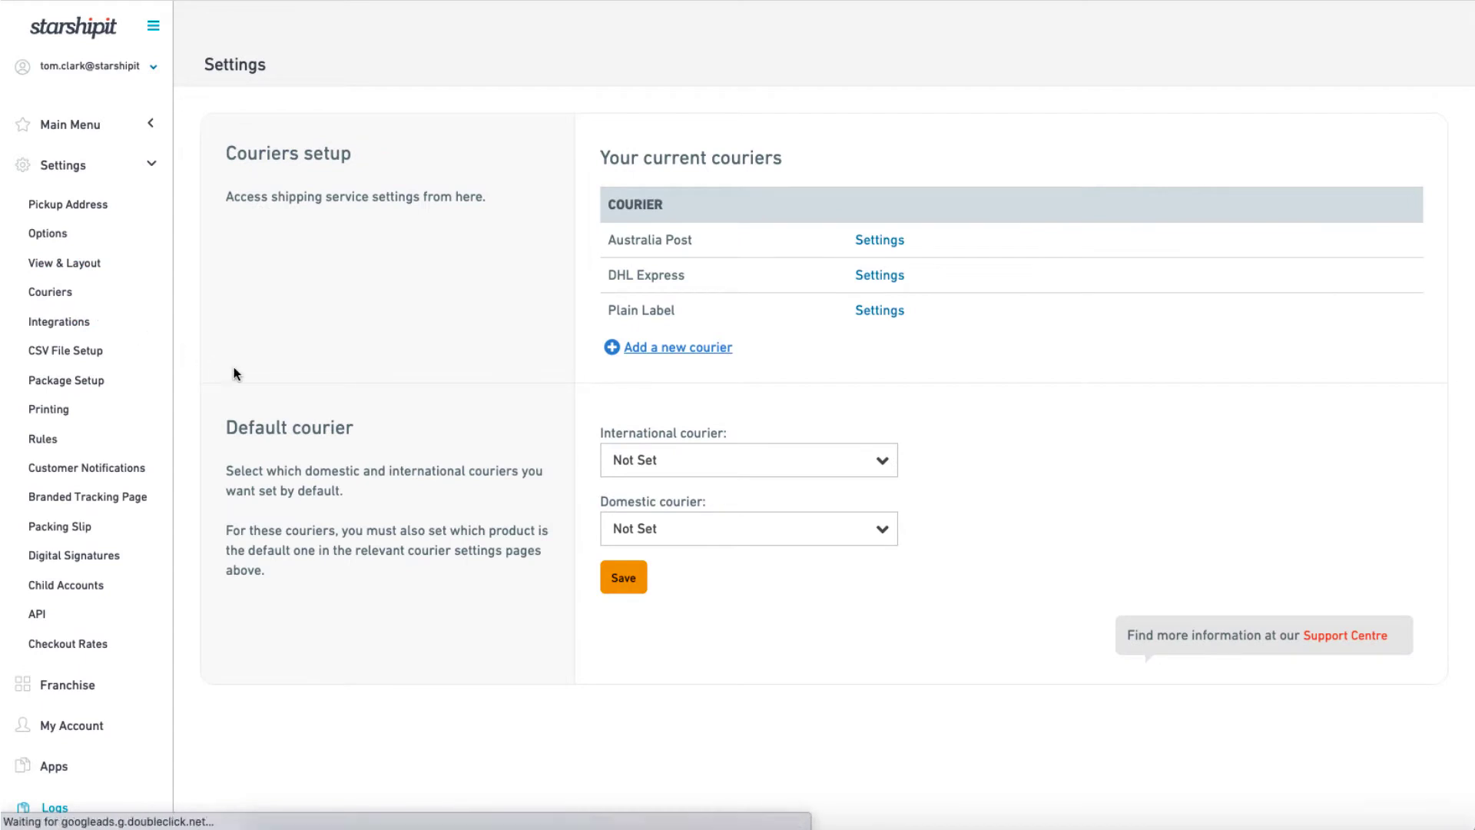
pyautogui.click(823, 461)
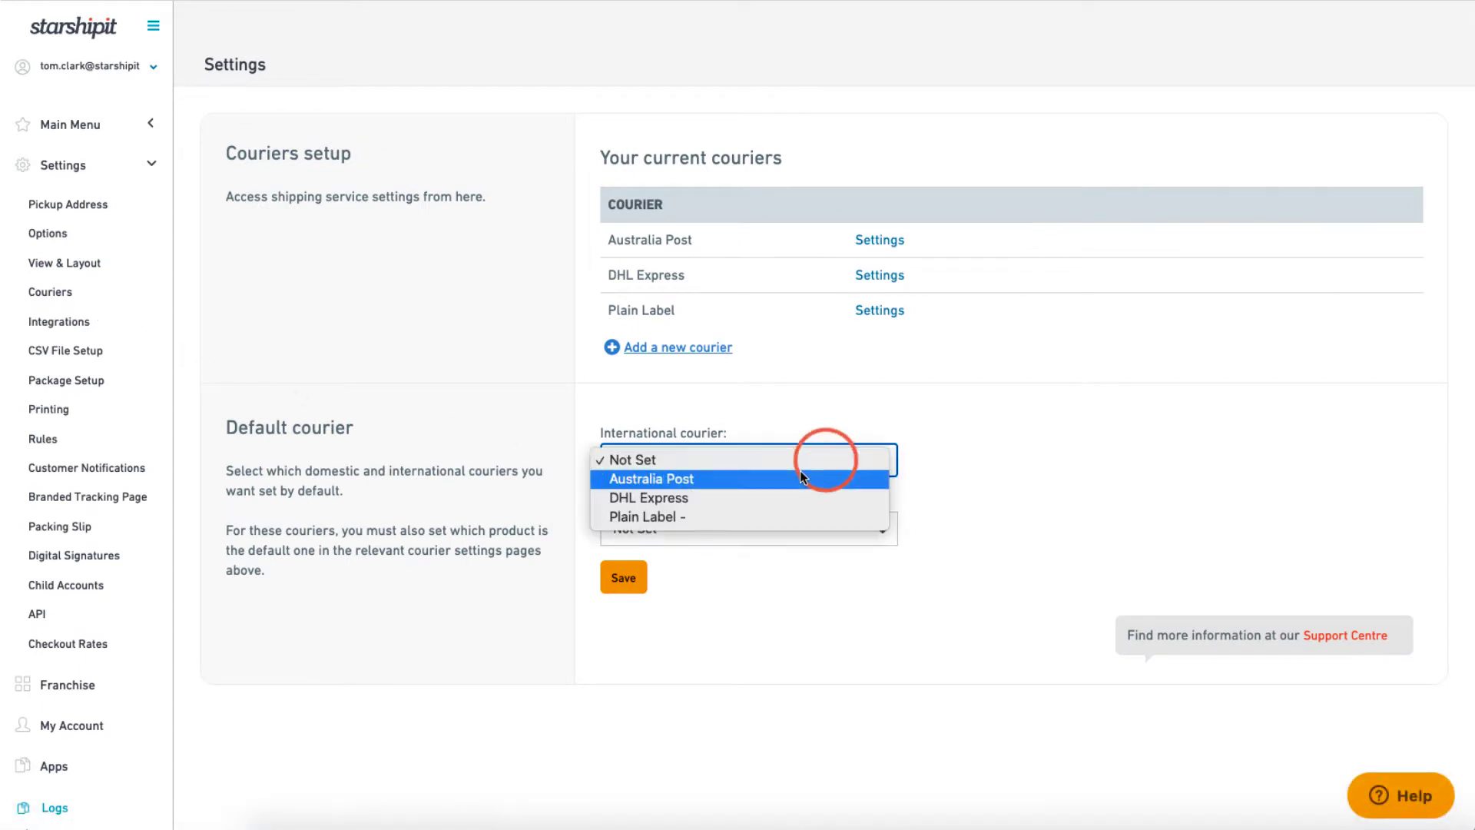
pyautogui.click(795, 477)
pyautogui.click(760, 522)
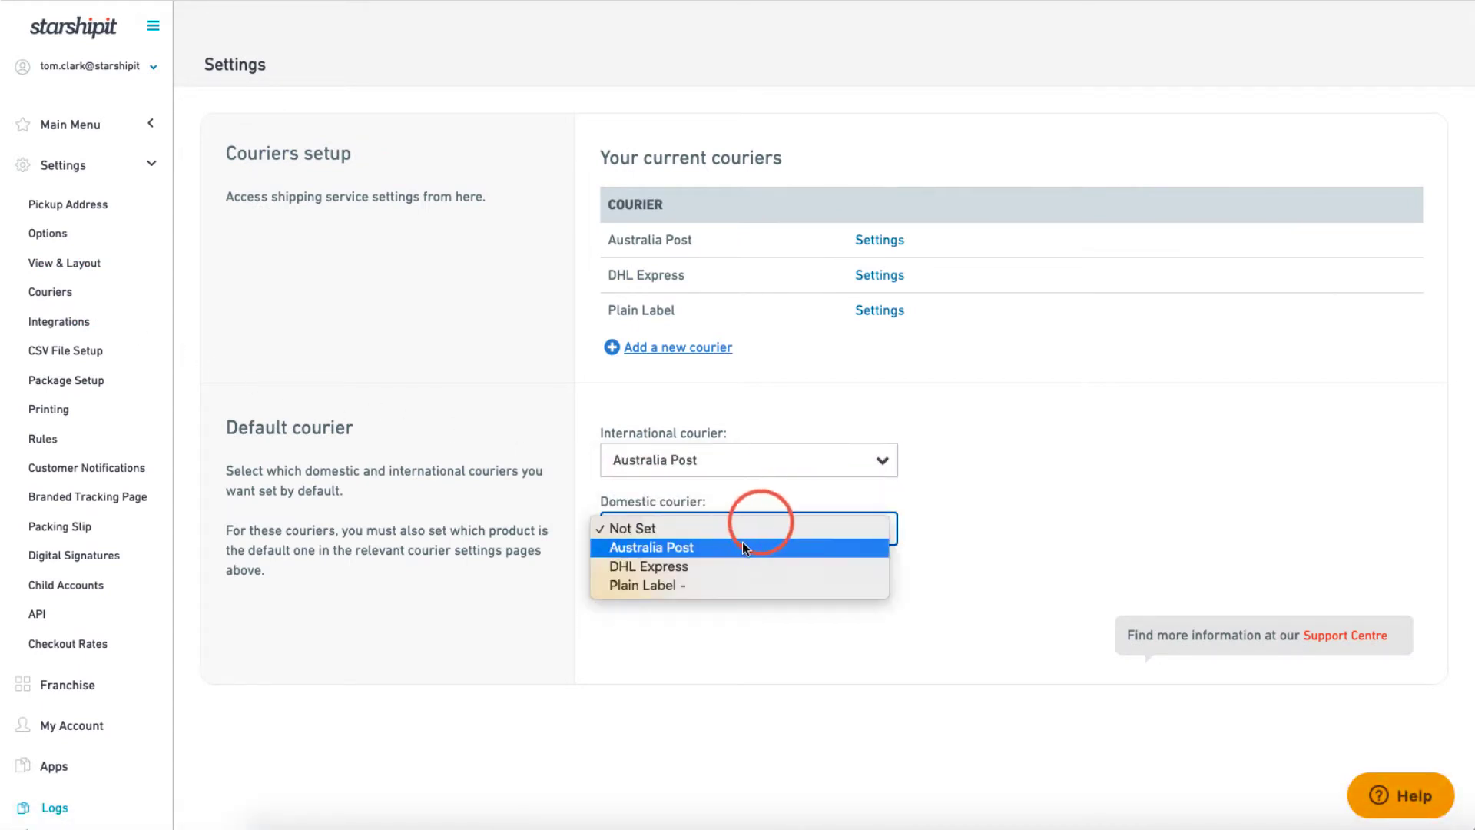
pyautogui.click(742, 543)
pyautogui.click(624, 578)
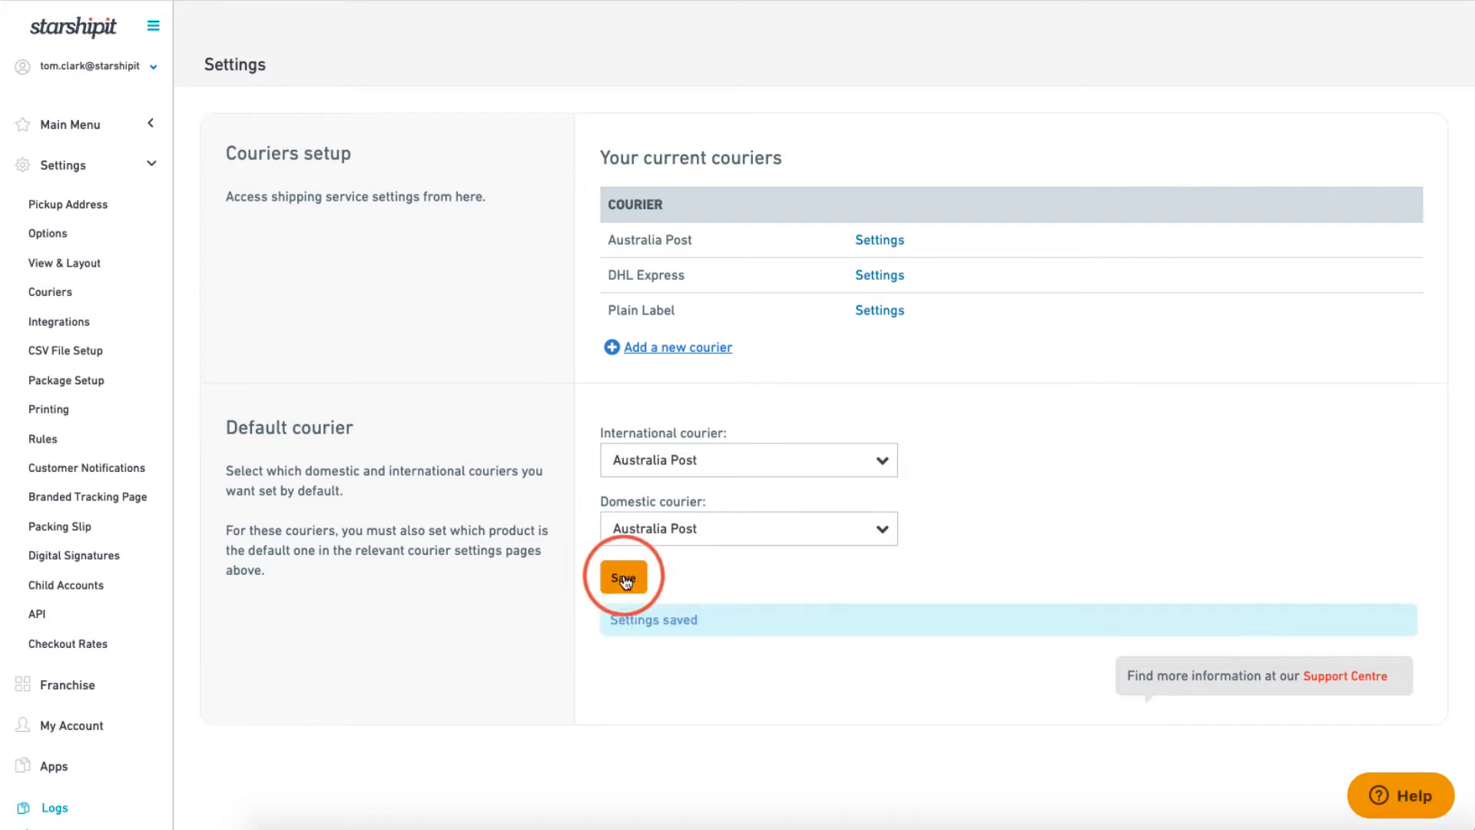
# Step: Mark Australia Post product codes 7B05 and PTI7 as default products
pyautogui.click(881, 242)
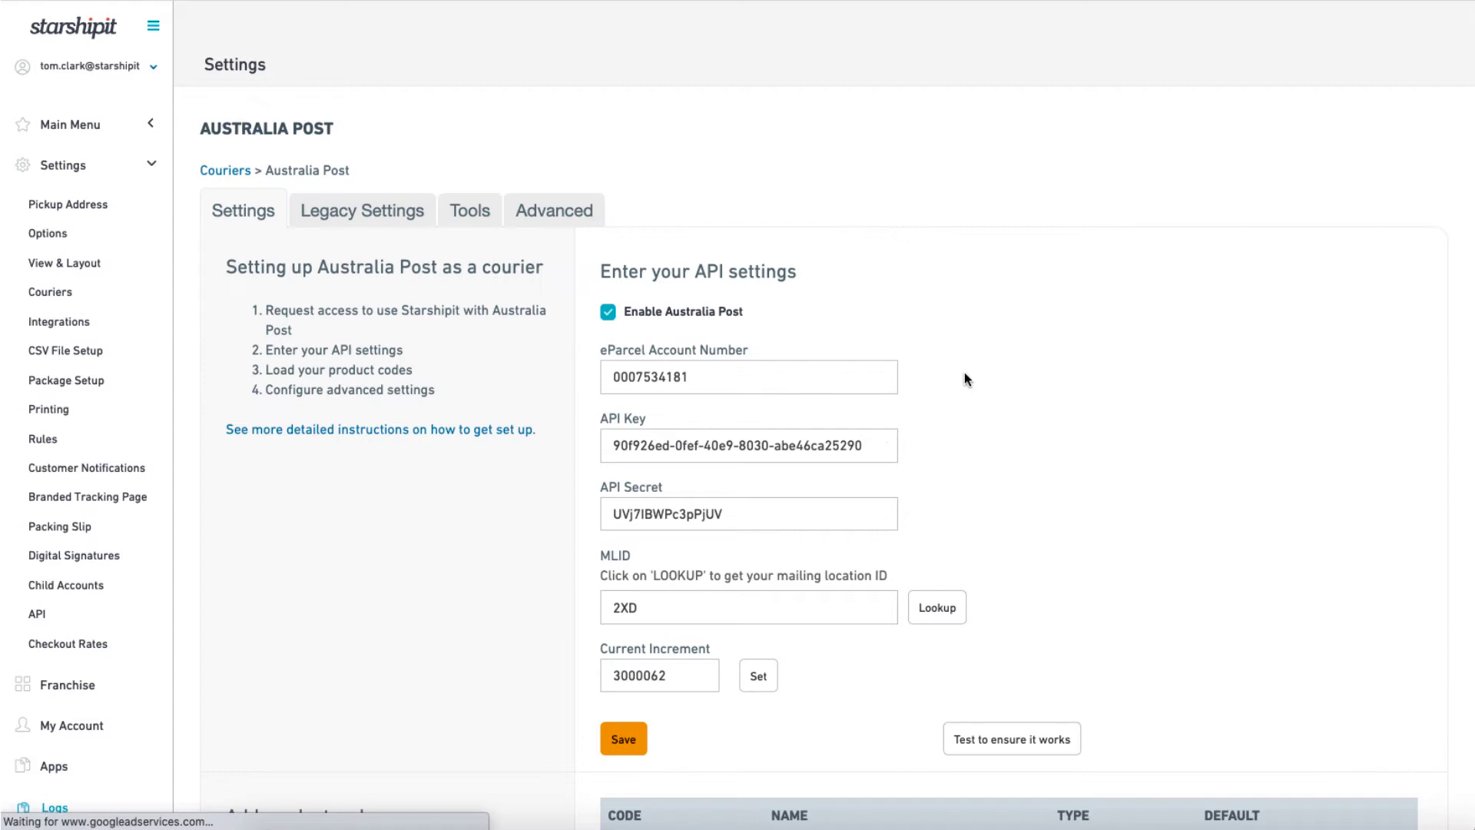
pyautogui.scroll(-5, 982, 483)
pyautogui.scroll(-3, 980, 477)
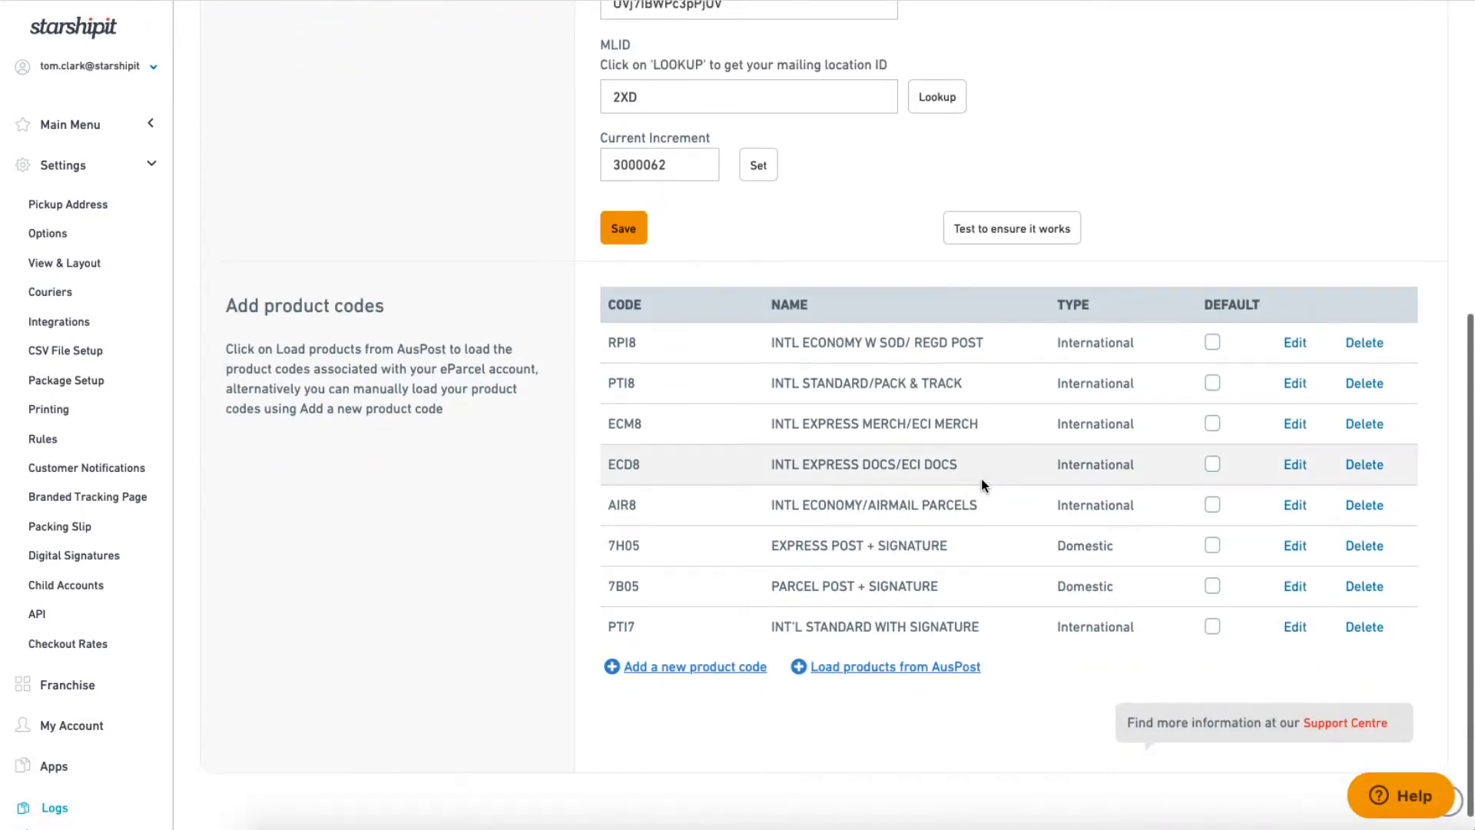
pyautogui.click(1293, 587)
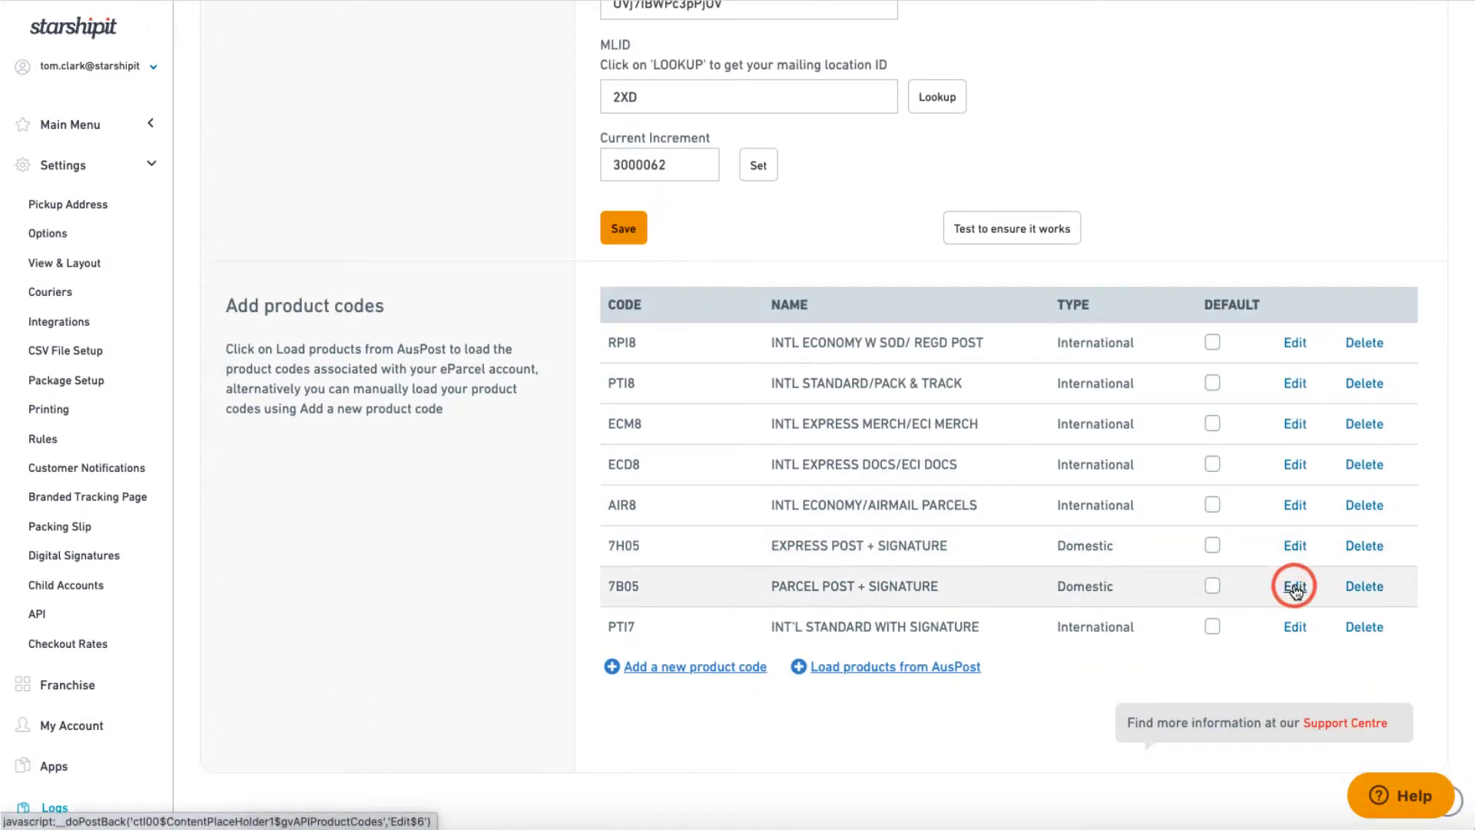
pyautogui.click(1212, 589)
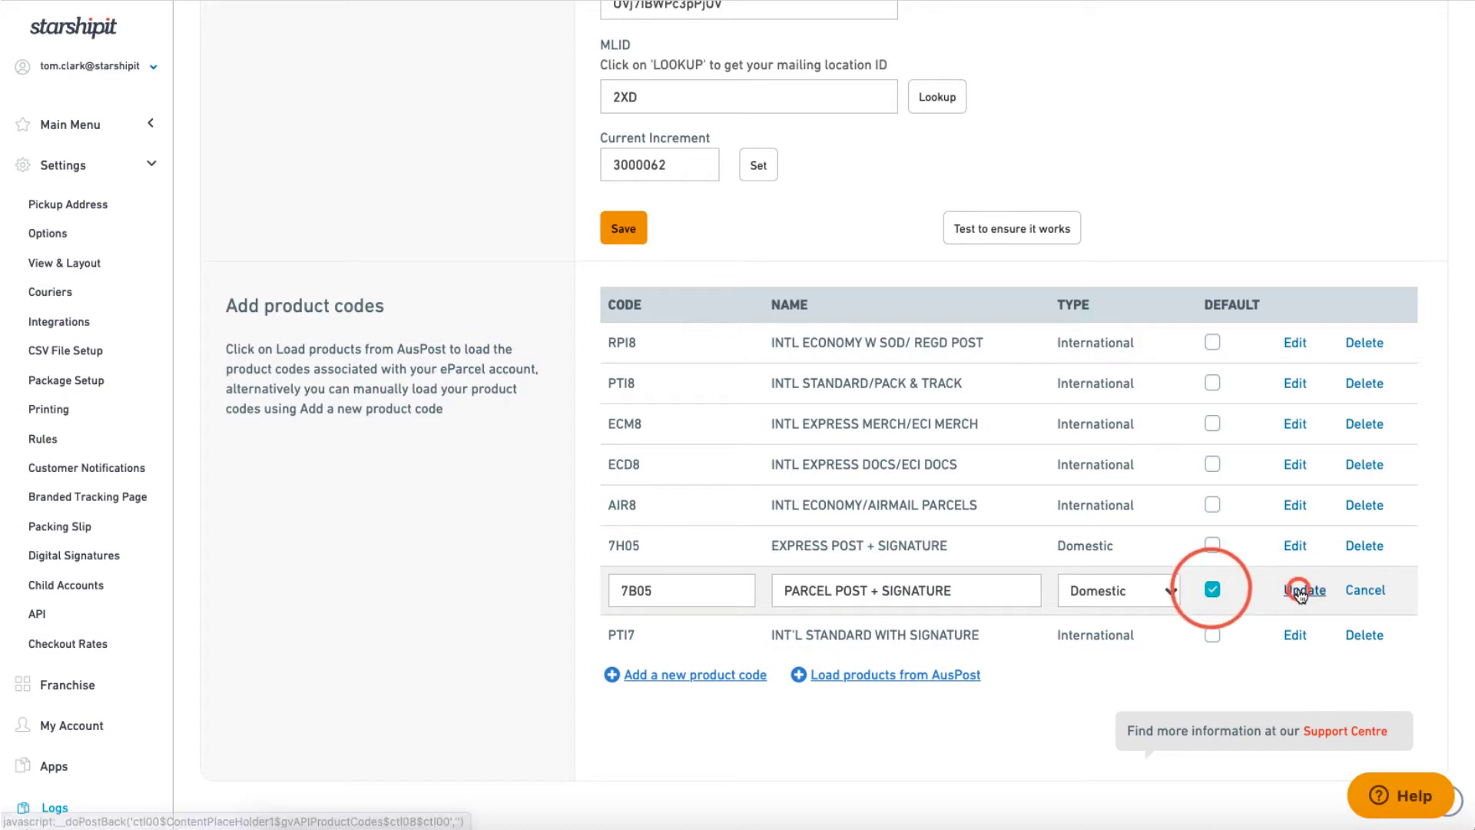
pyautogui.click(1304, 589)
pyautogui.click(1295, 589)
pyautogui.click(1212, 591)
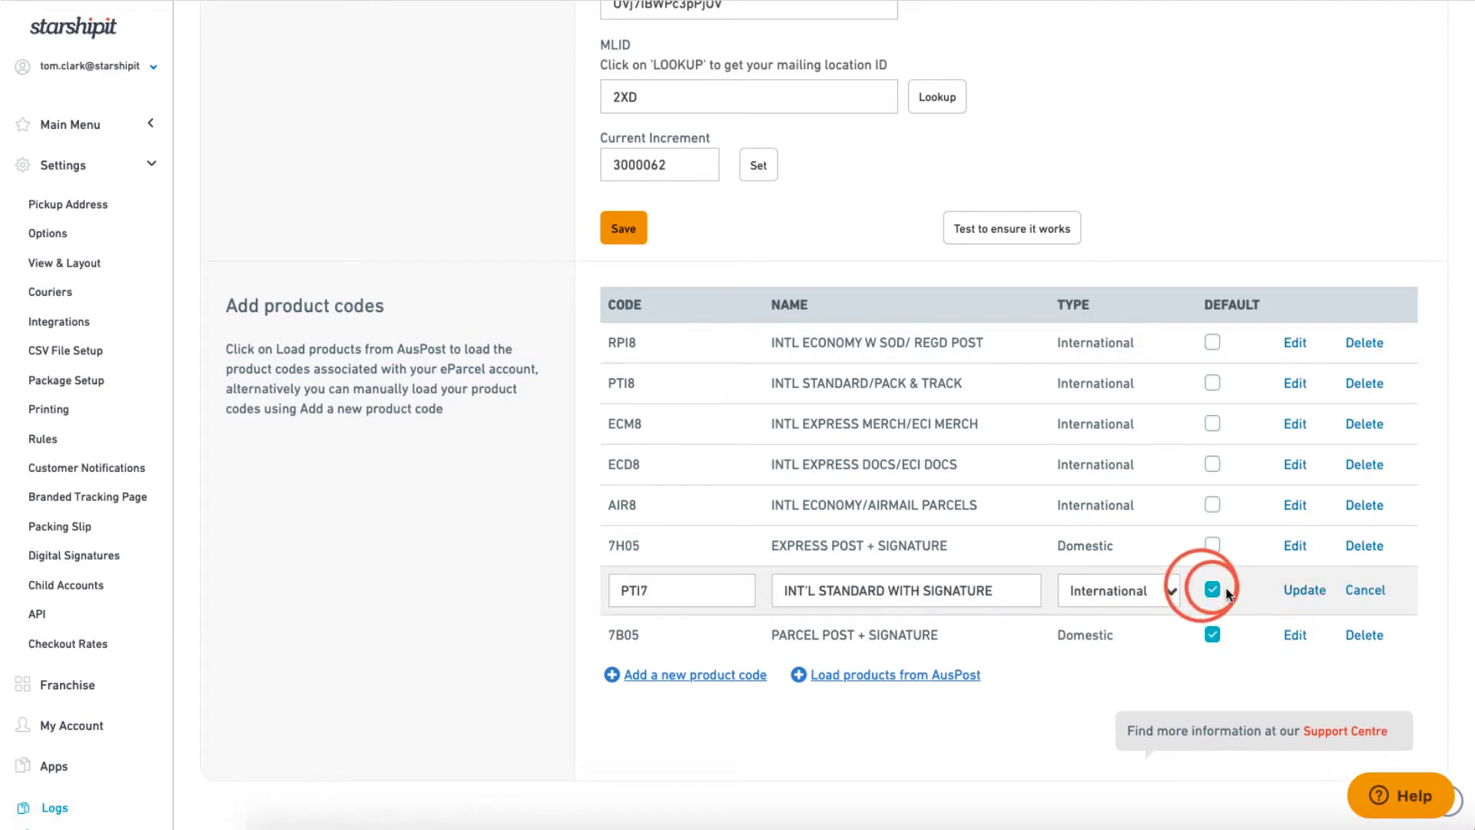
pyautogui.click(1306, 590)
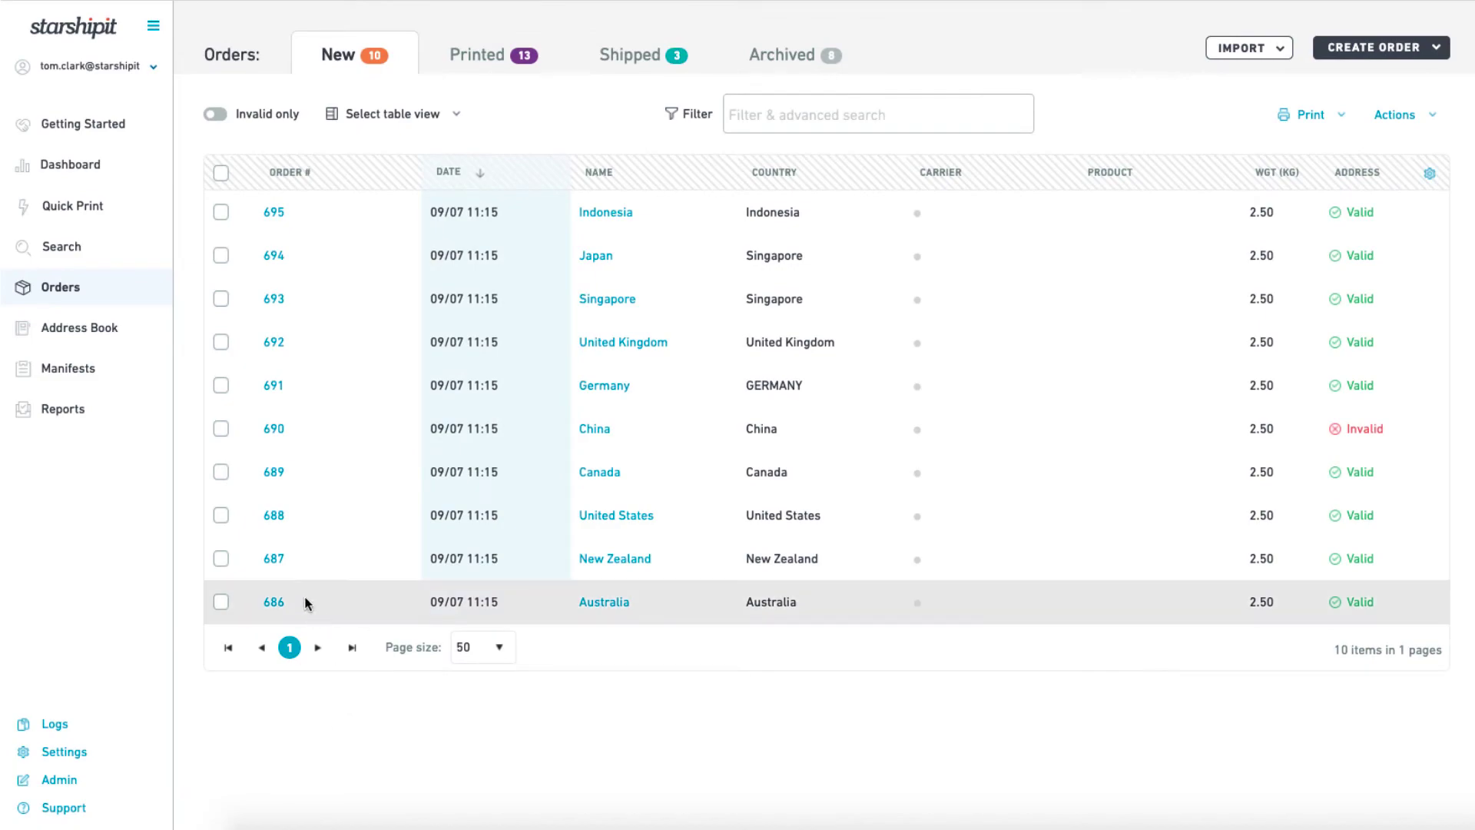
# Step: Check order 687's Express shipping method, then go to the Rules settings page
pyautogui.click(272, 558)
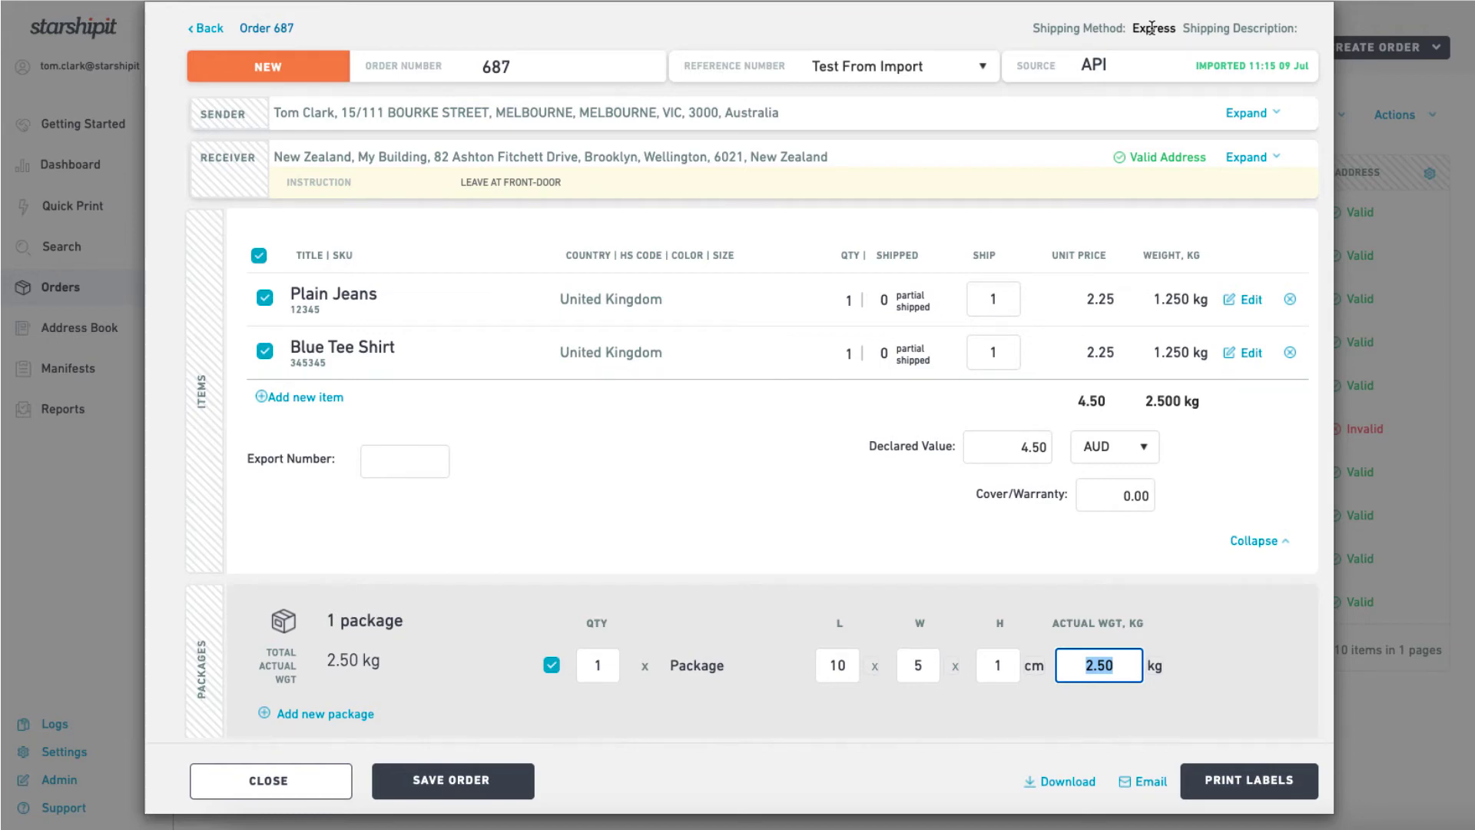
pyautogui.click(80, 751)
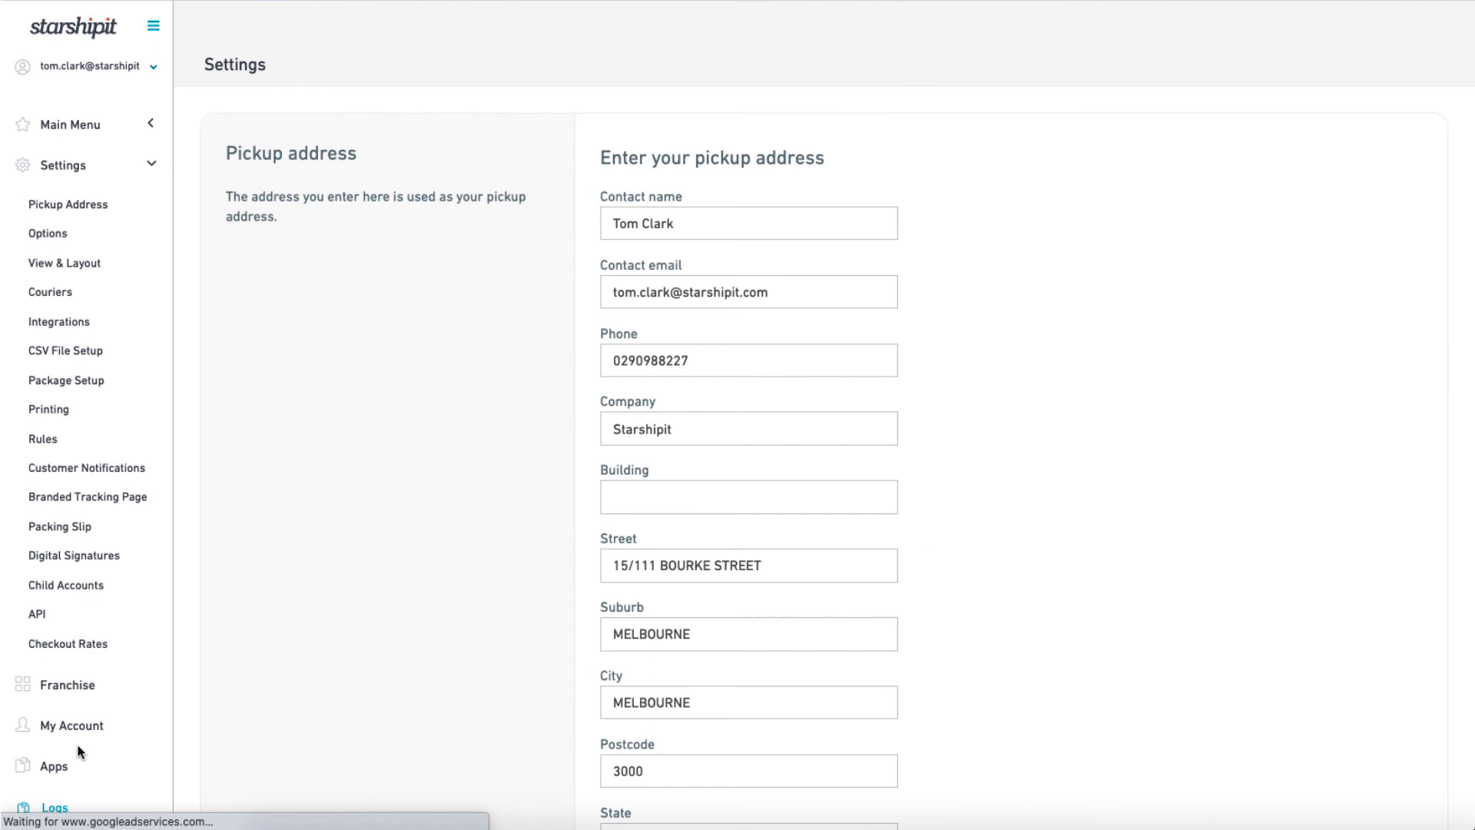
pyautogui.click(40, 438)
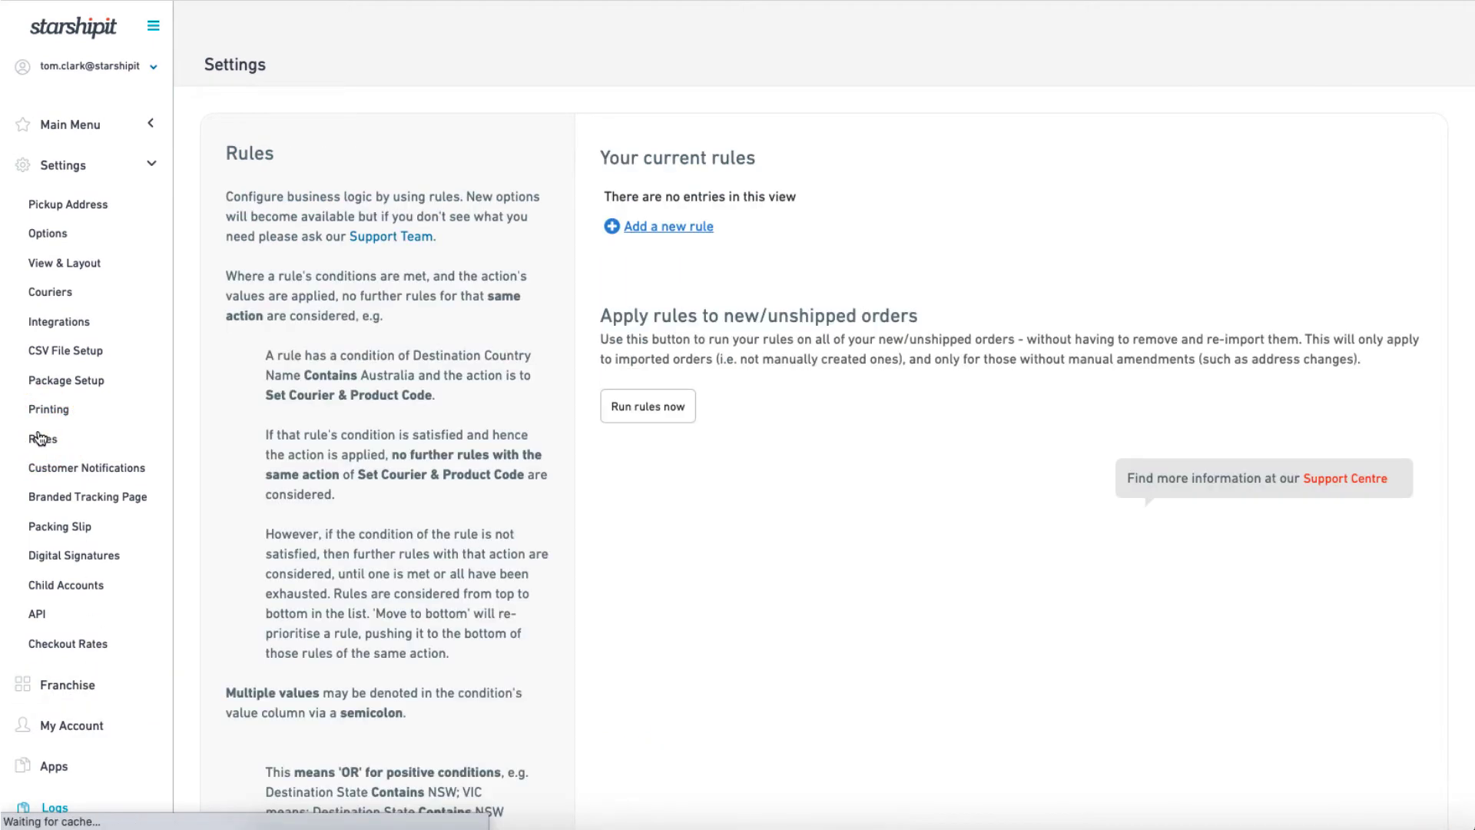
# Step: Start a new rule with conditions Shipping Method contains Express and Destination Country Name contains Australia
pyautogui.click(653, 227)
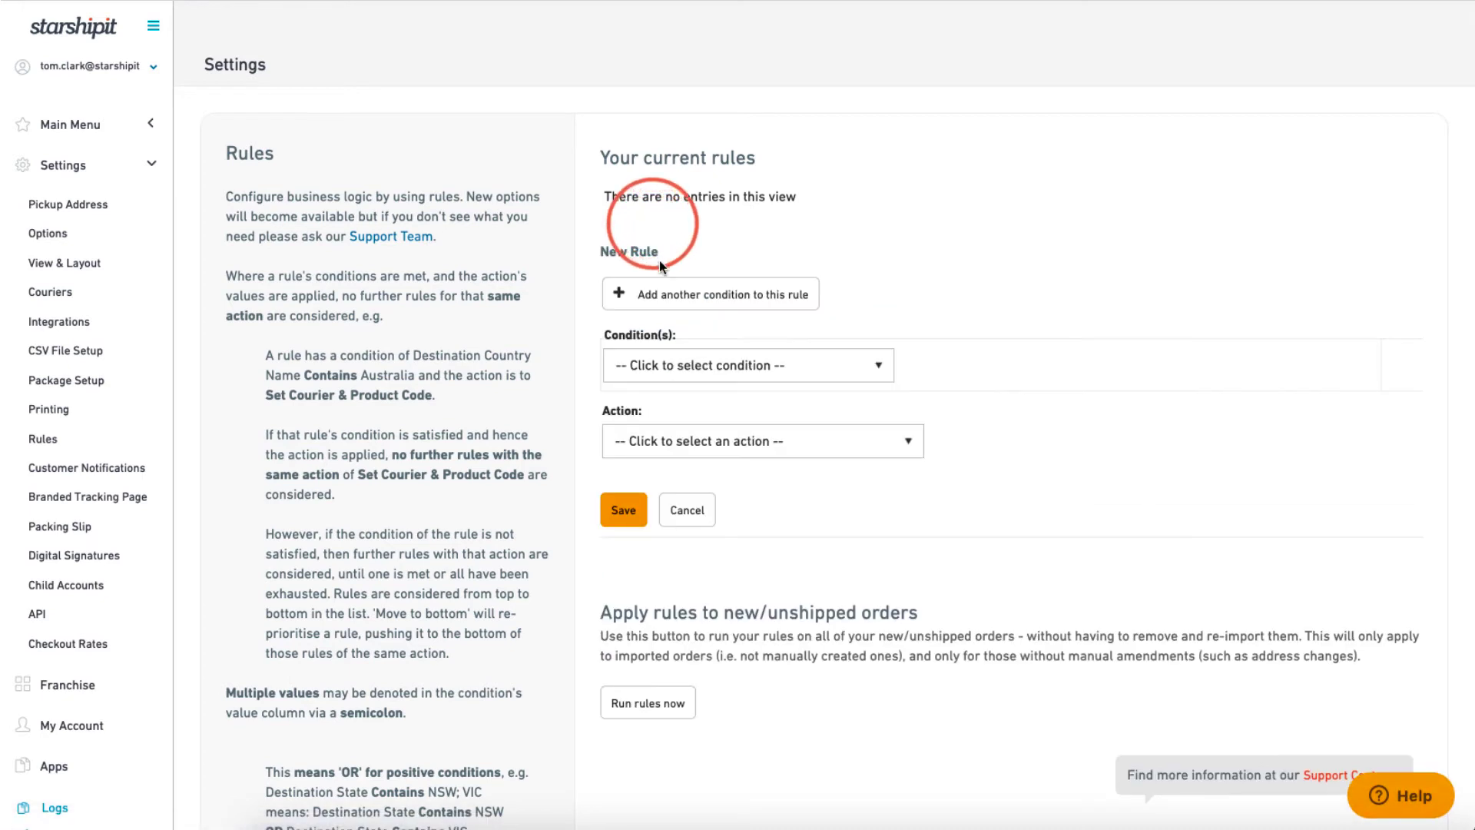
pyautogui.click(673, 365)
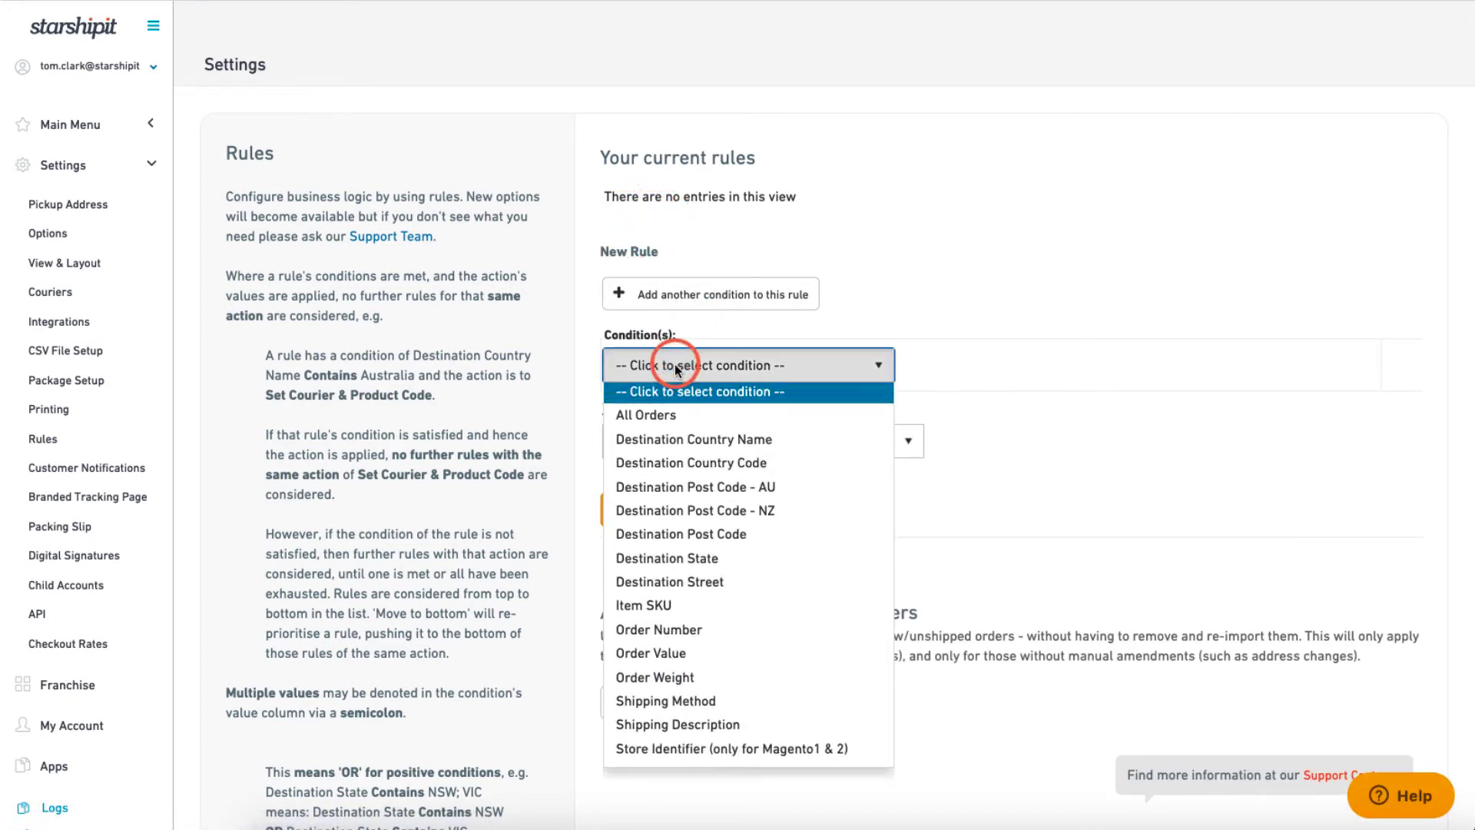
pyautogui.click(689, 712)
pyautogui.click(1135, 365)
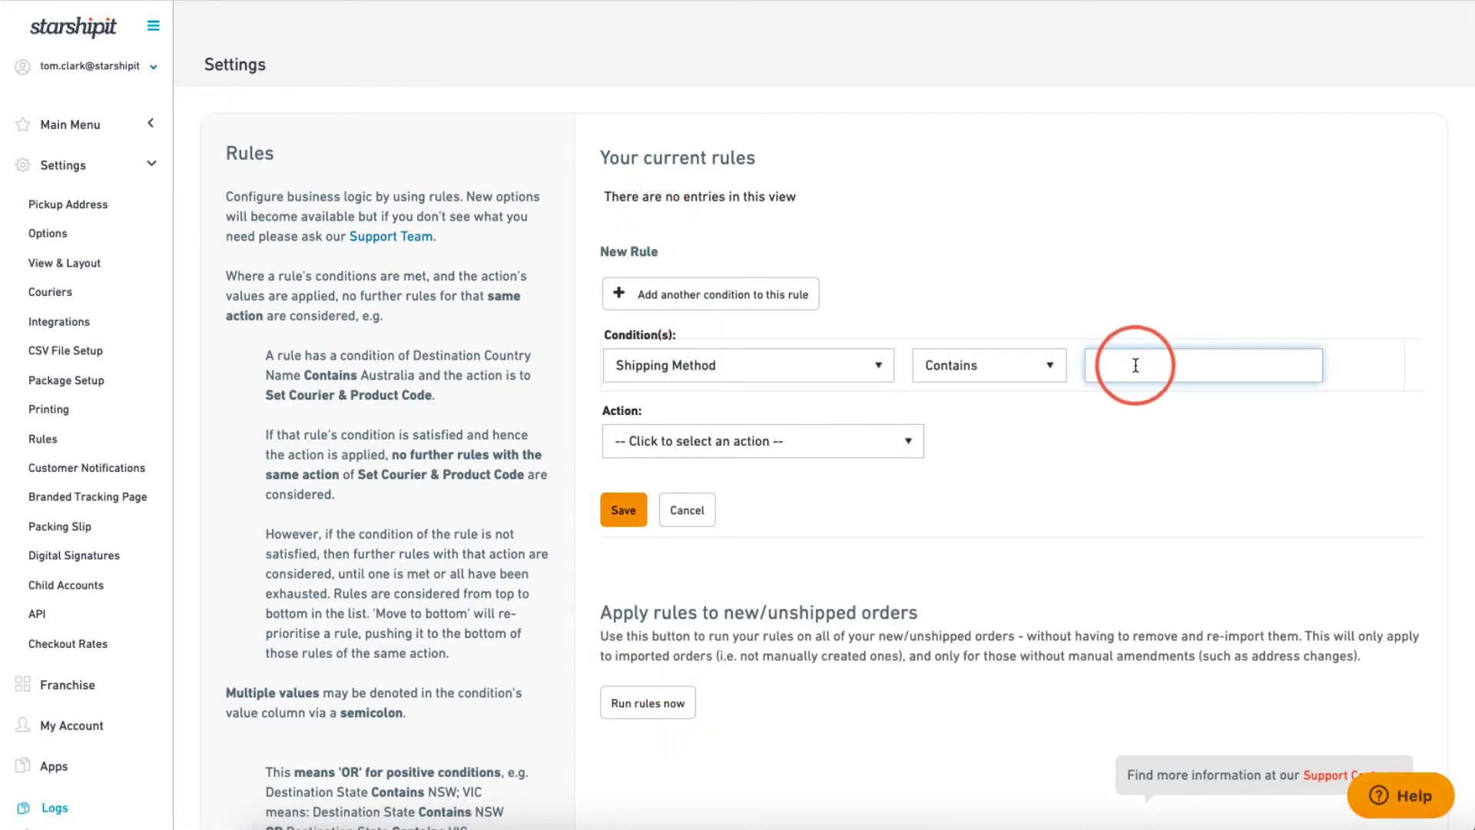
pyautogui.write('Express')
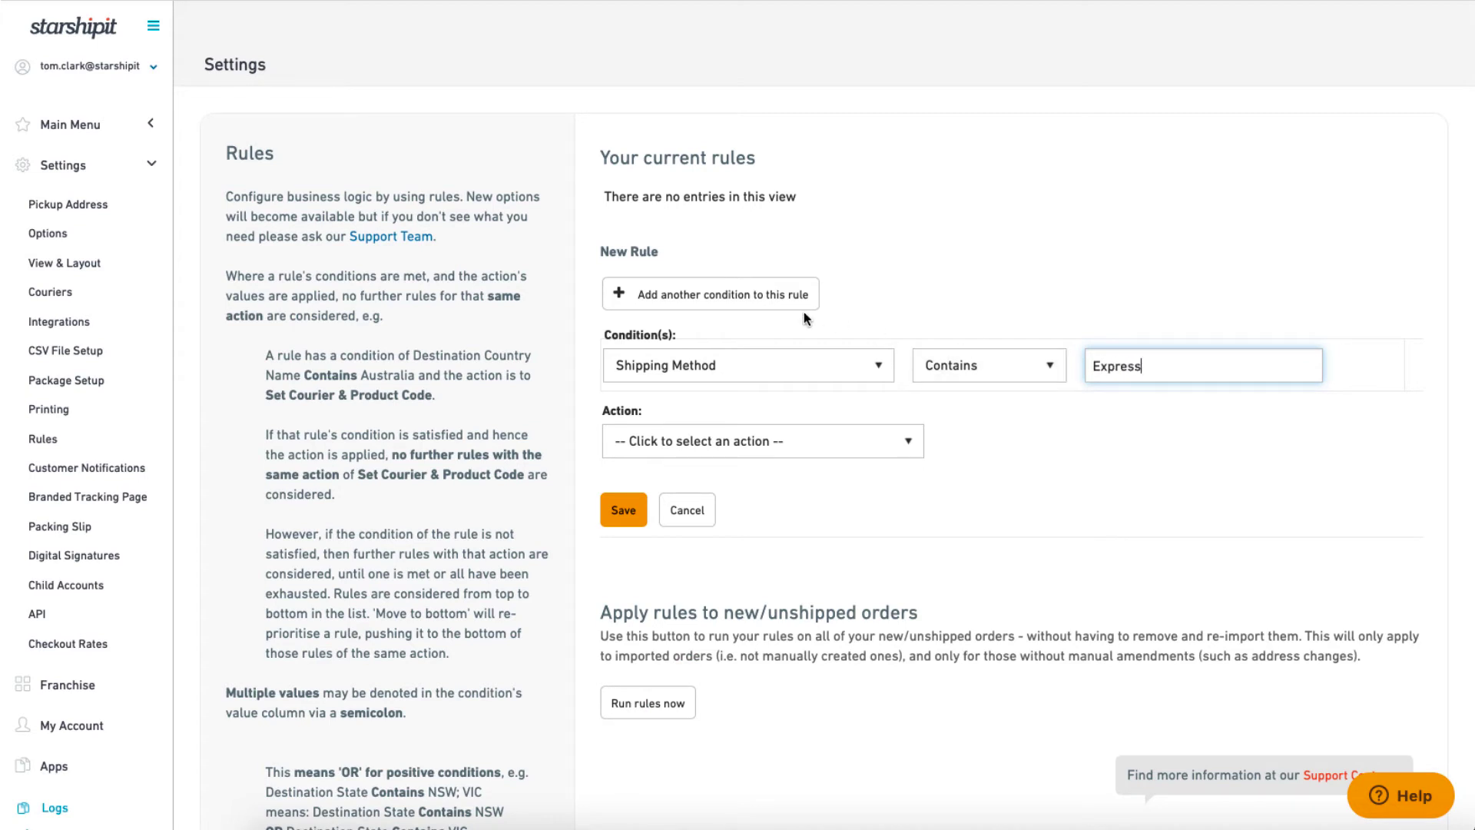
pyautogui.click(740, 303)
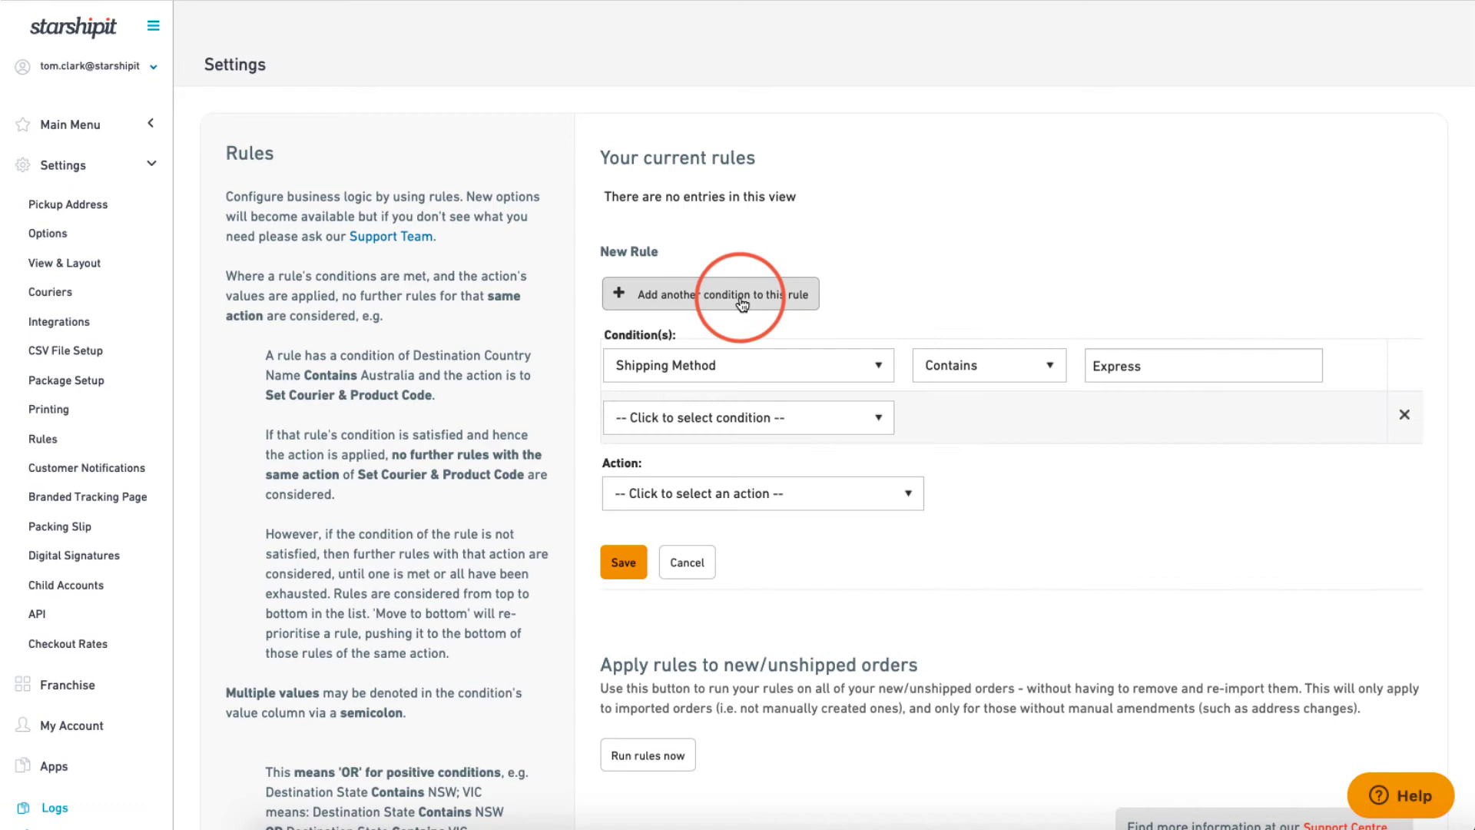
pyautogui.click(764, 416)
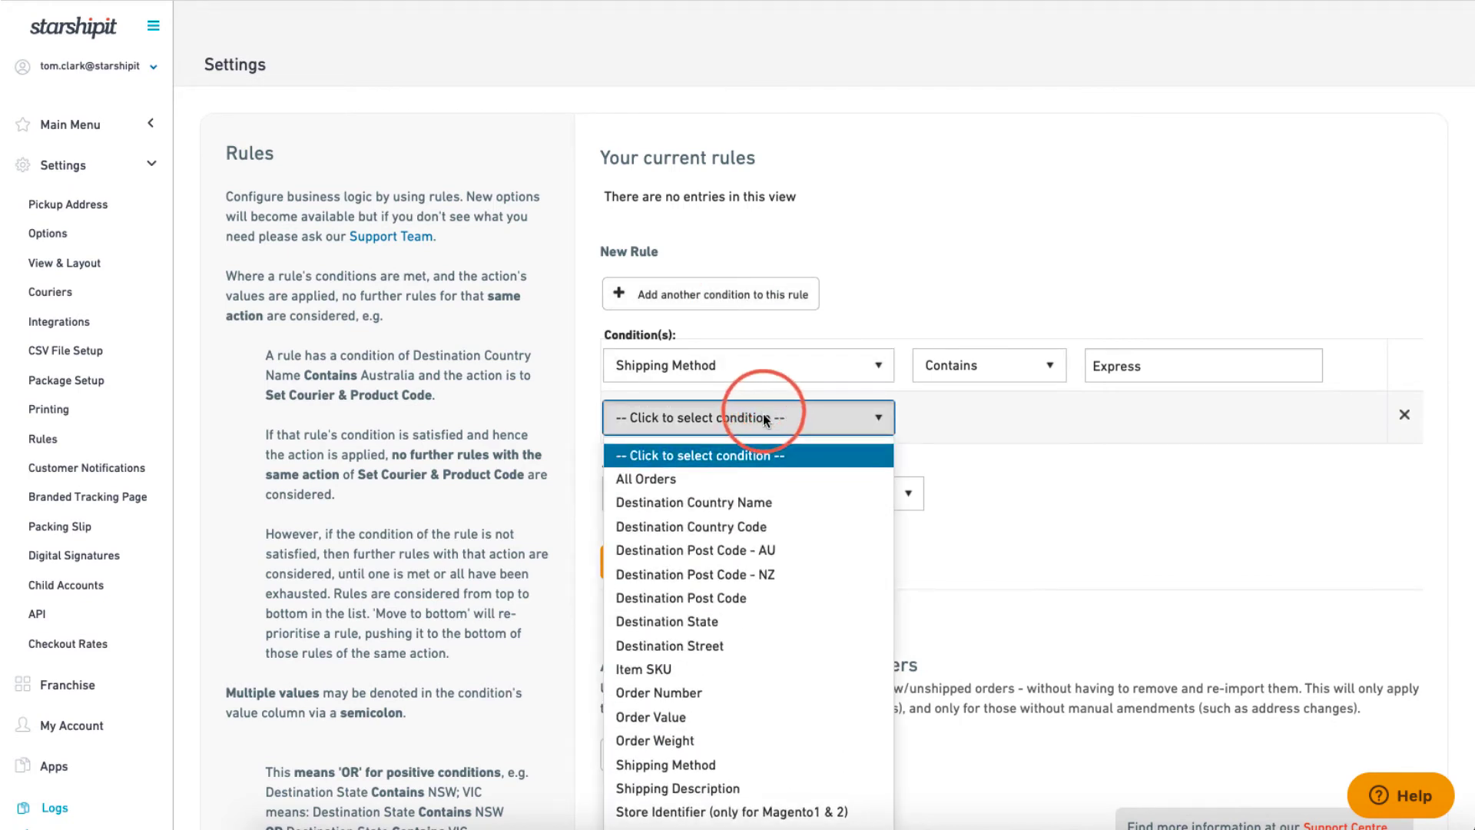
pyautogui.click(758, 501)
pyautogui.click(1123, 415)
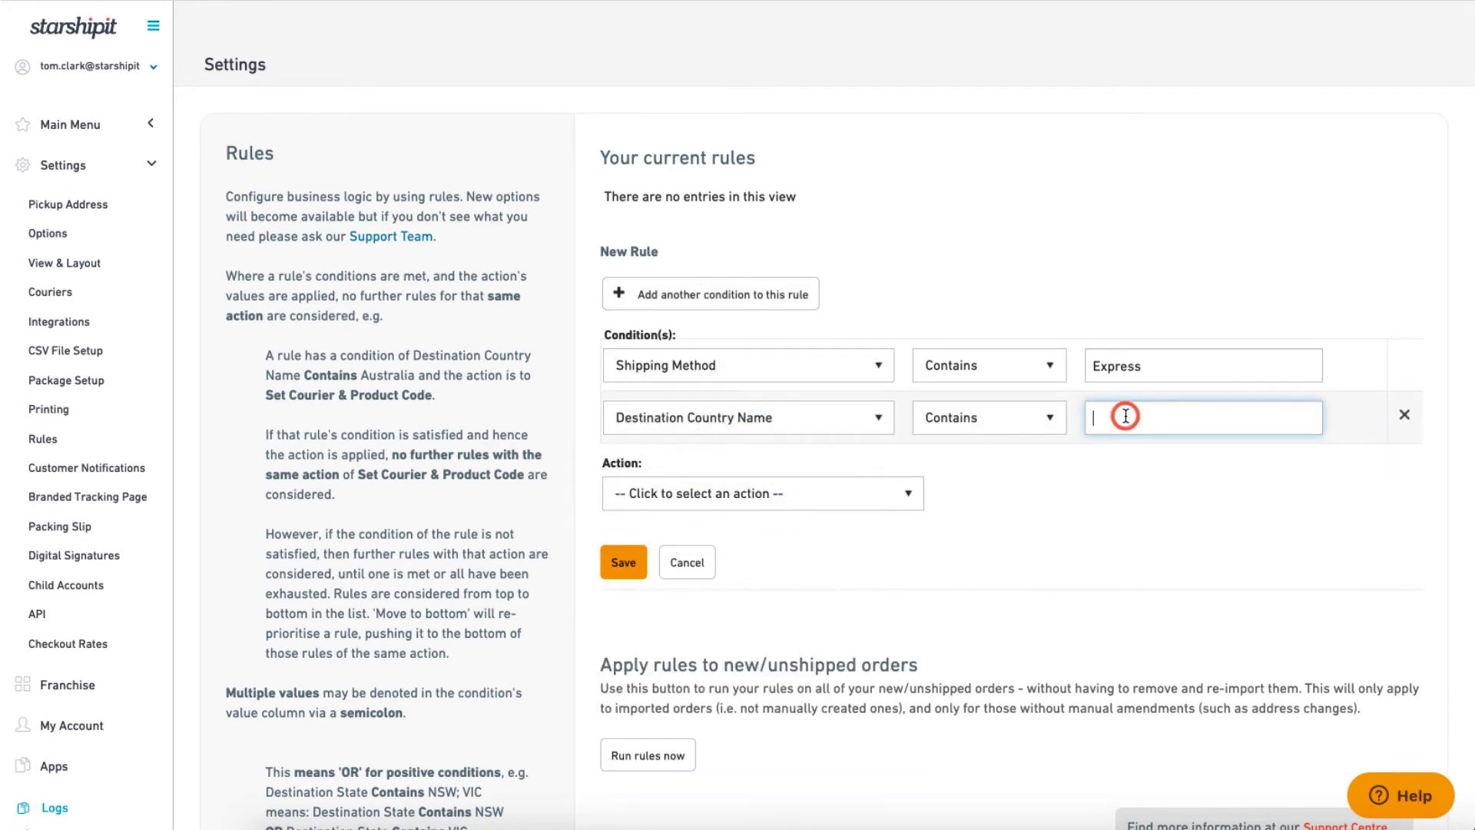
pyautogui.write('Australia')
# Step: Make the rule set courier Australia Post with product code 7H05, and save it
pyautogui.click(819, 499)
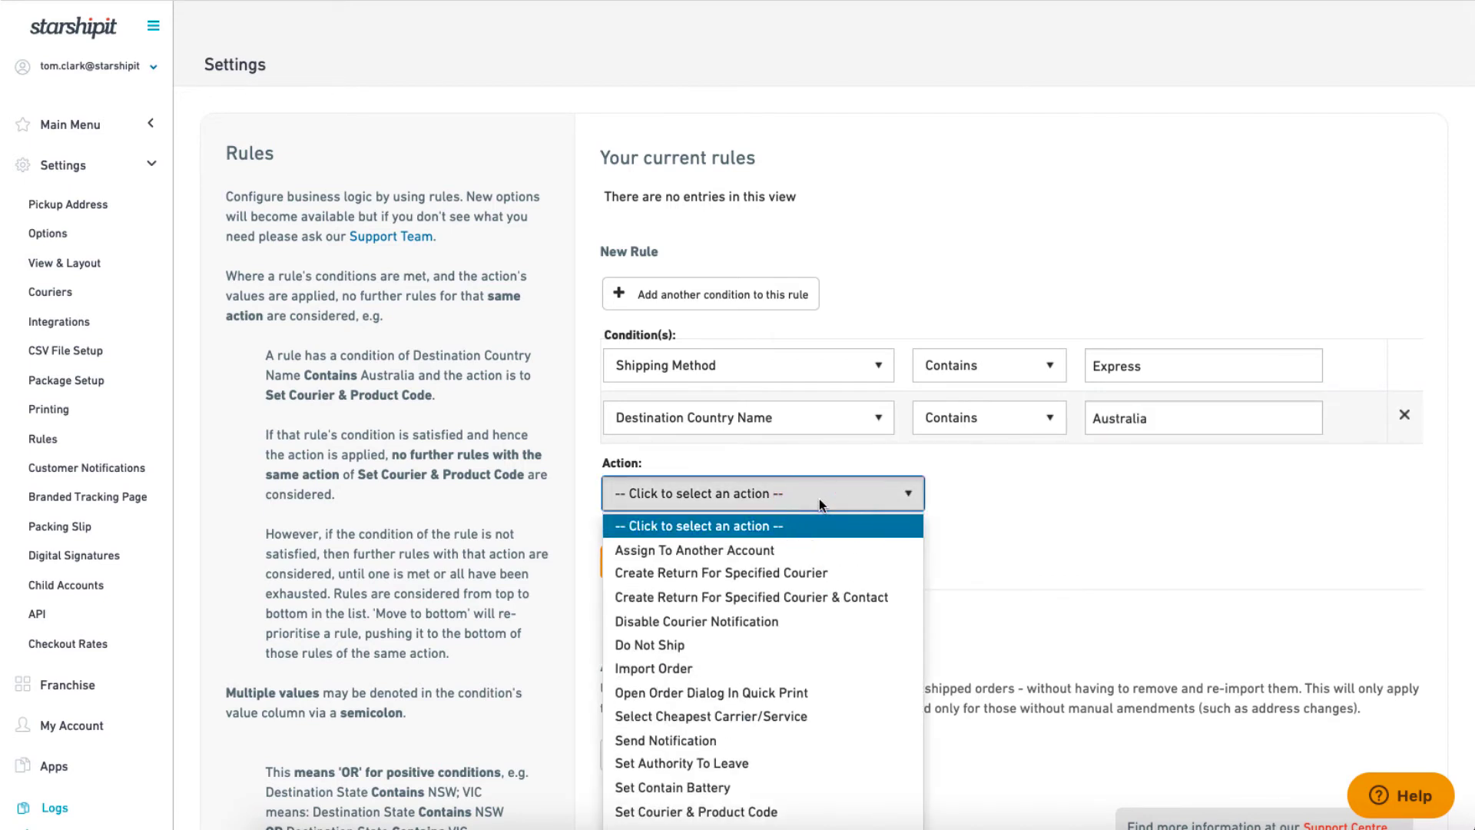
pyautogui.click(767, 807)
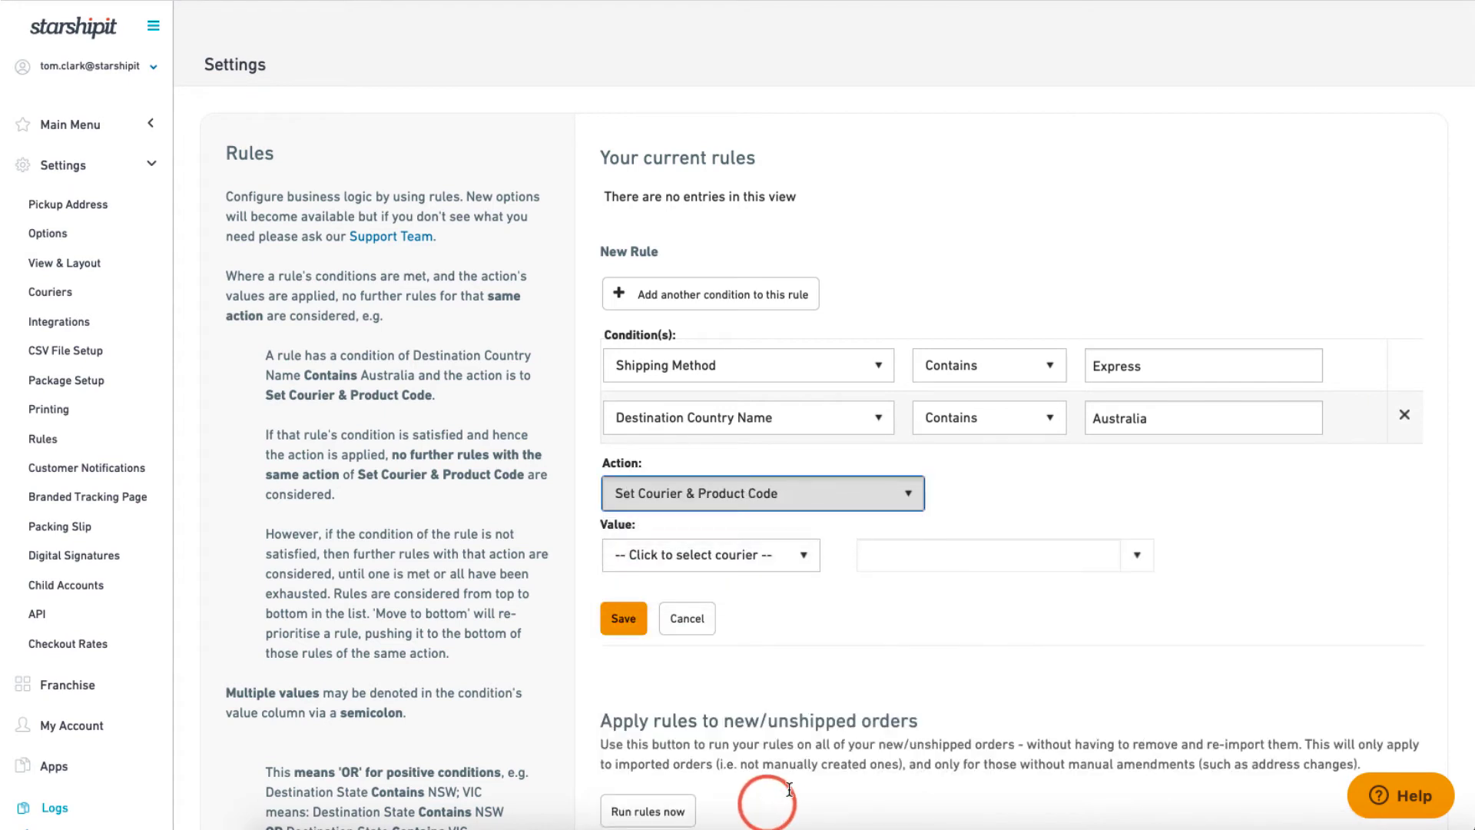
pyautogui.click(788, 555)
pyautogui.click(715, 614)
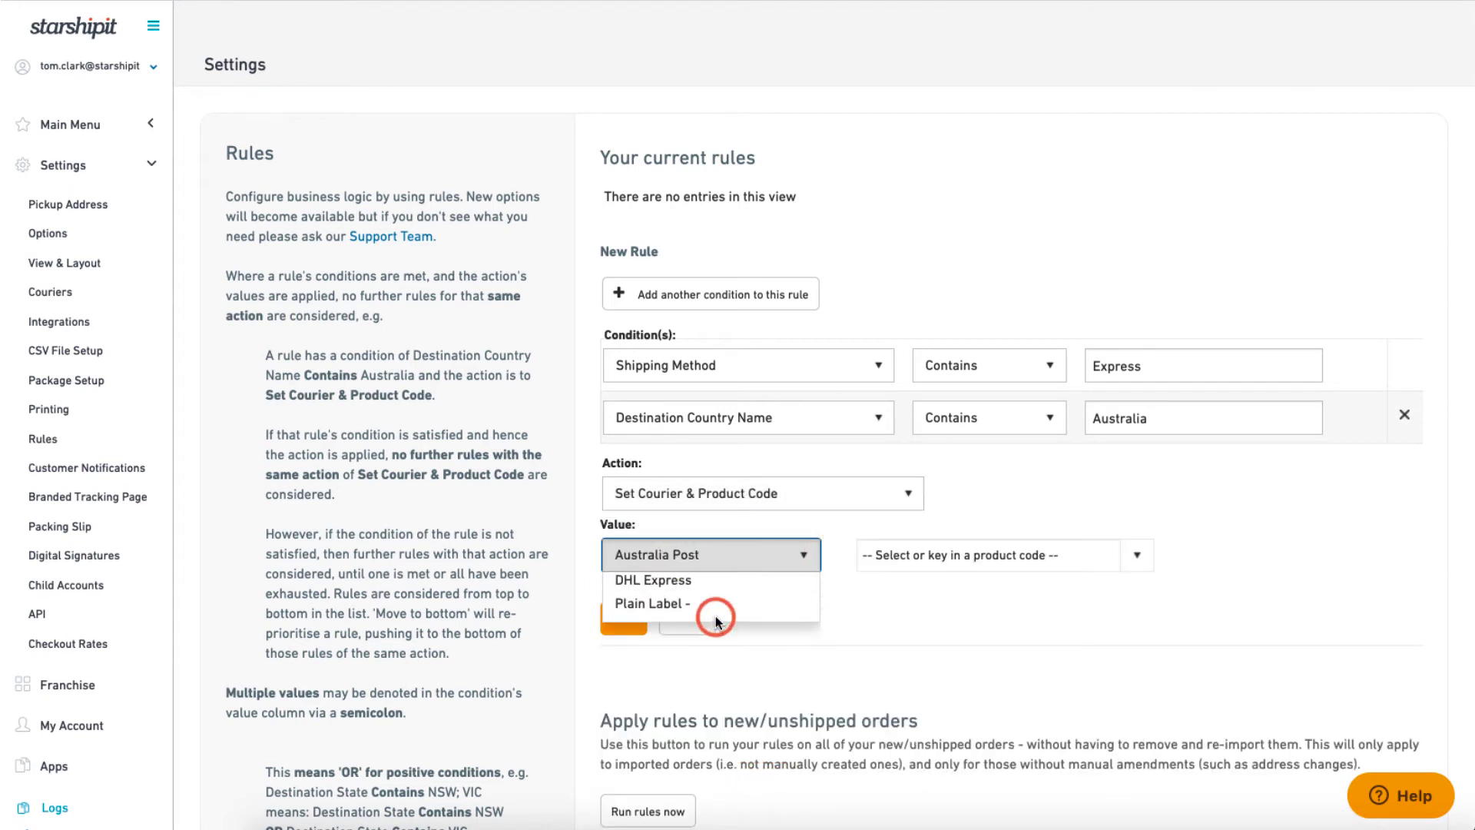
pyautogui.click(1134, 553)
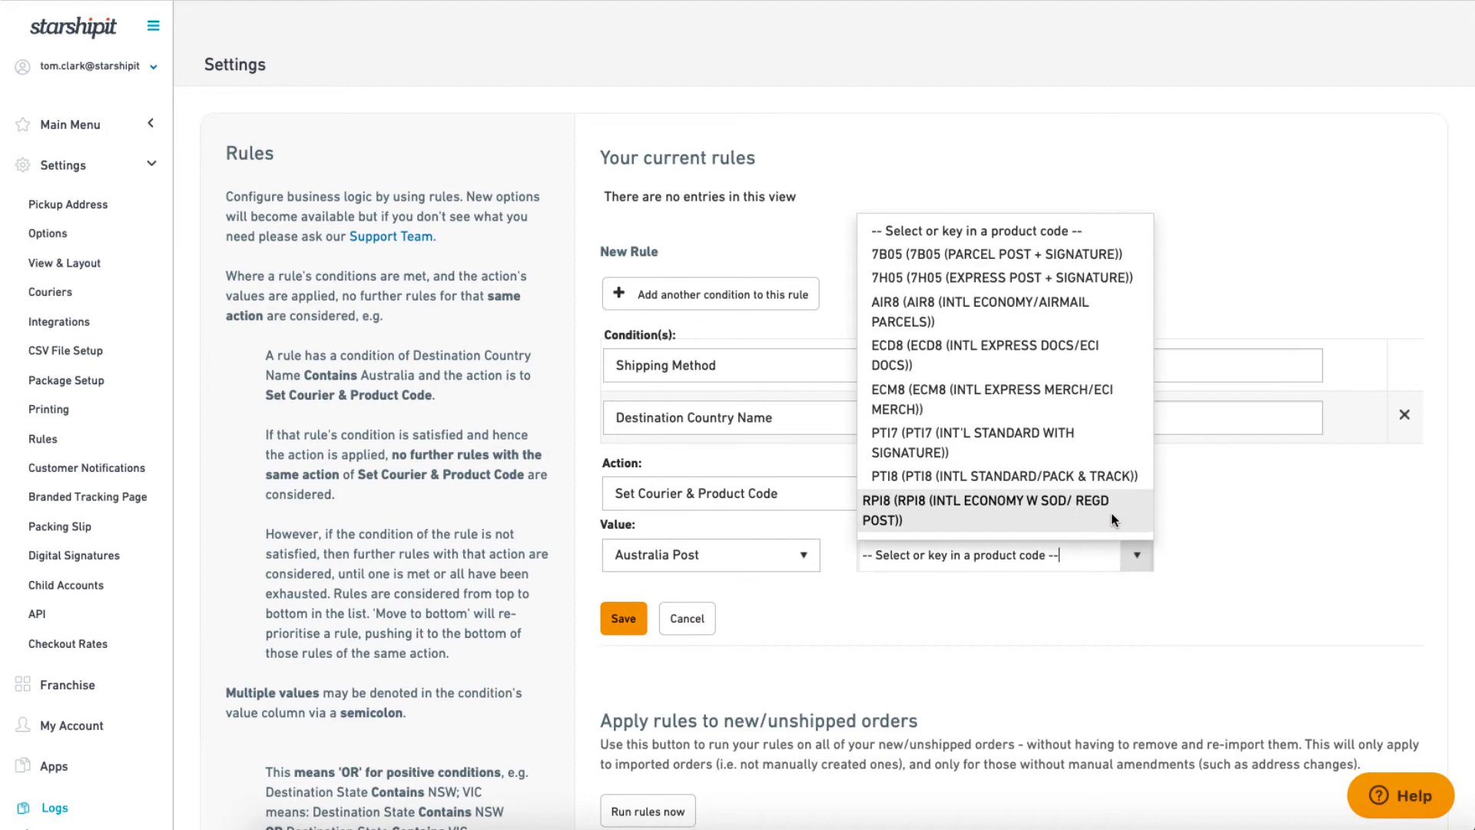
pyautogui.click(1022, 284)
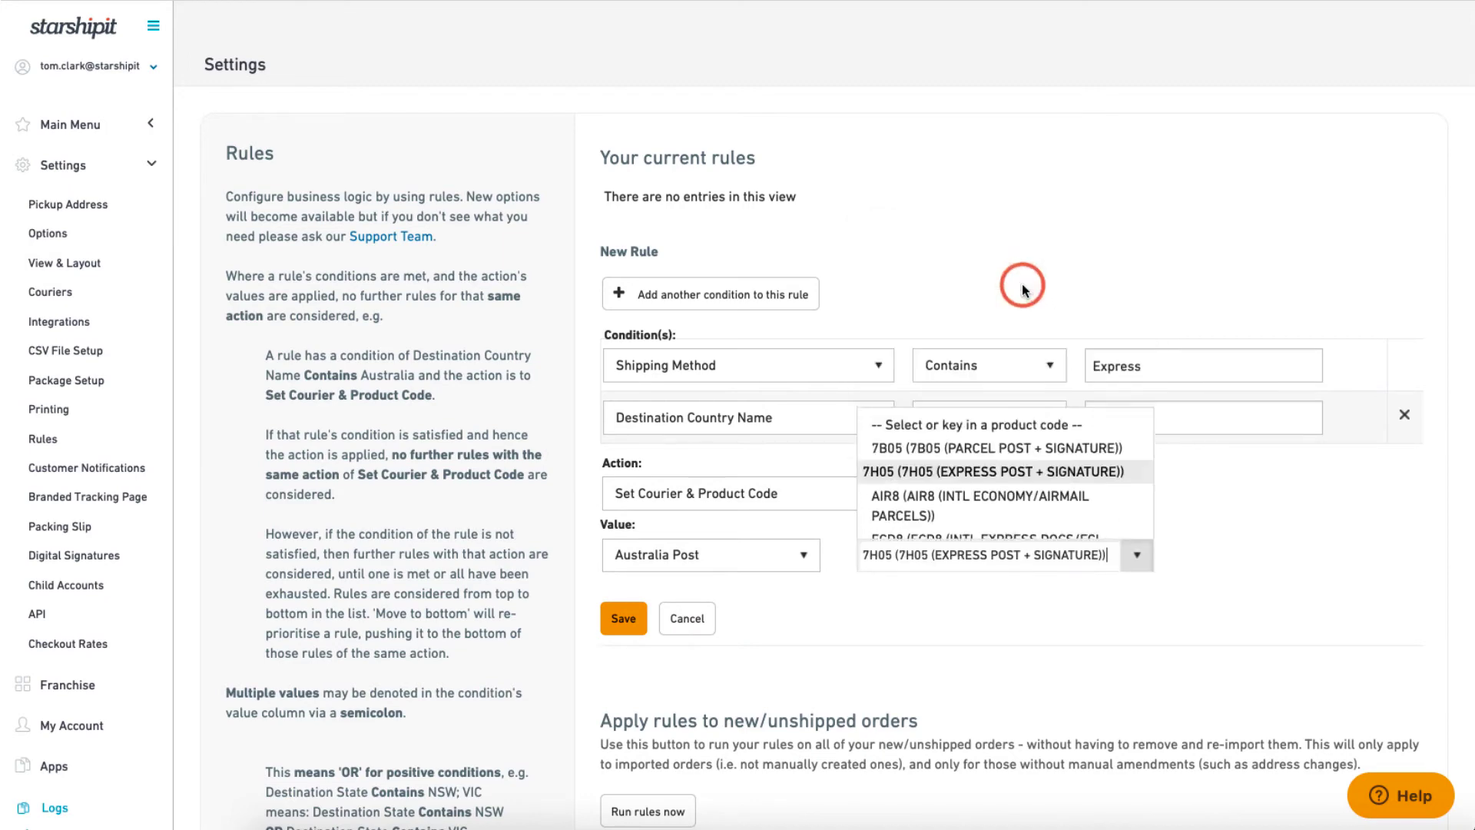
pyautogui.click(634, 615)
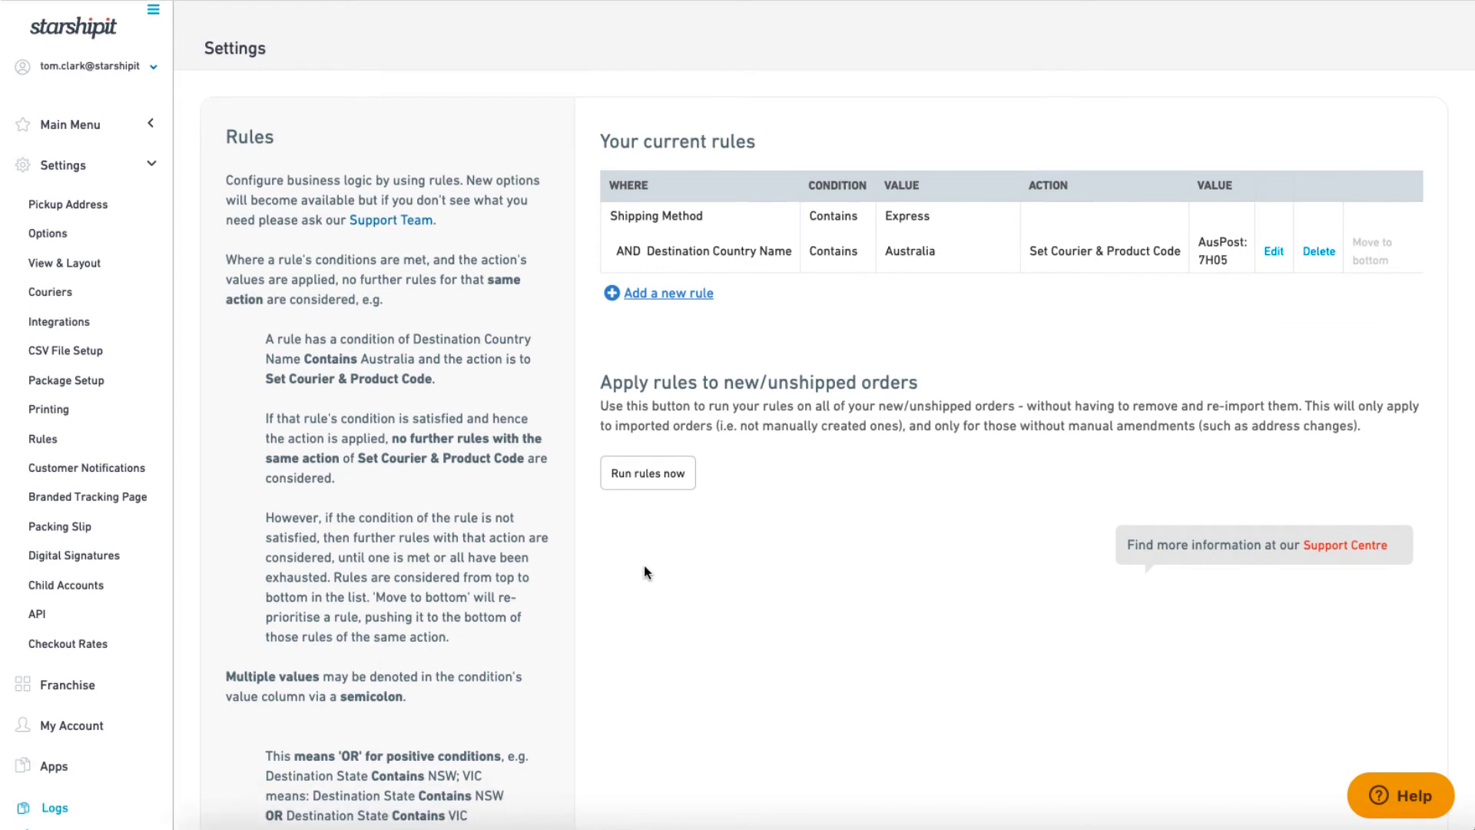
# Step: Start a second rule with the condition Shipping Method contains Express
pyautogui.click(690, 293)
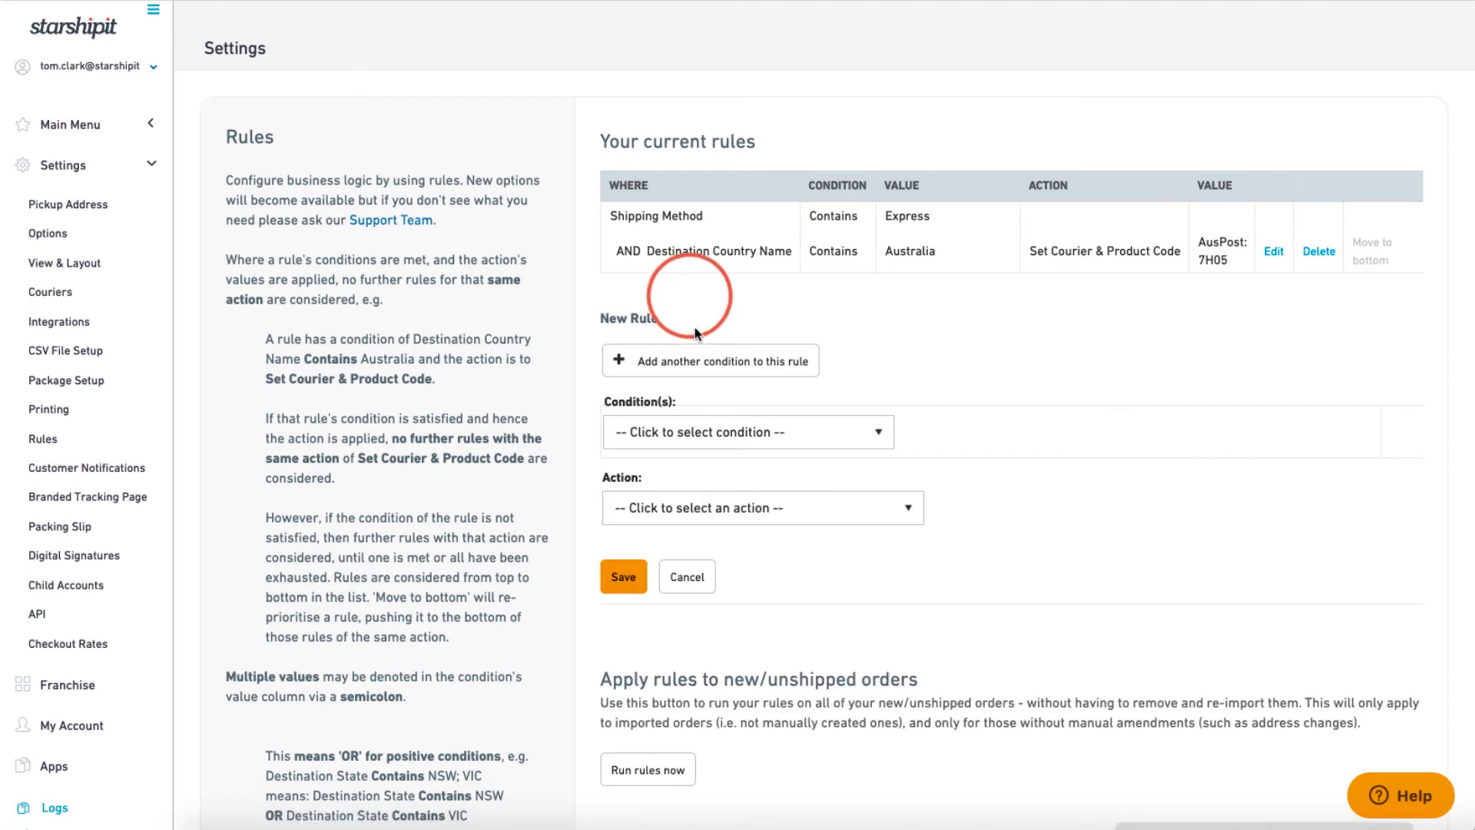
pyautogui.click(702, 431)
pyautogui.click(714, 772)
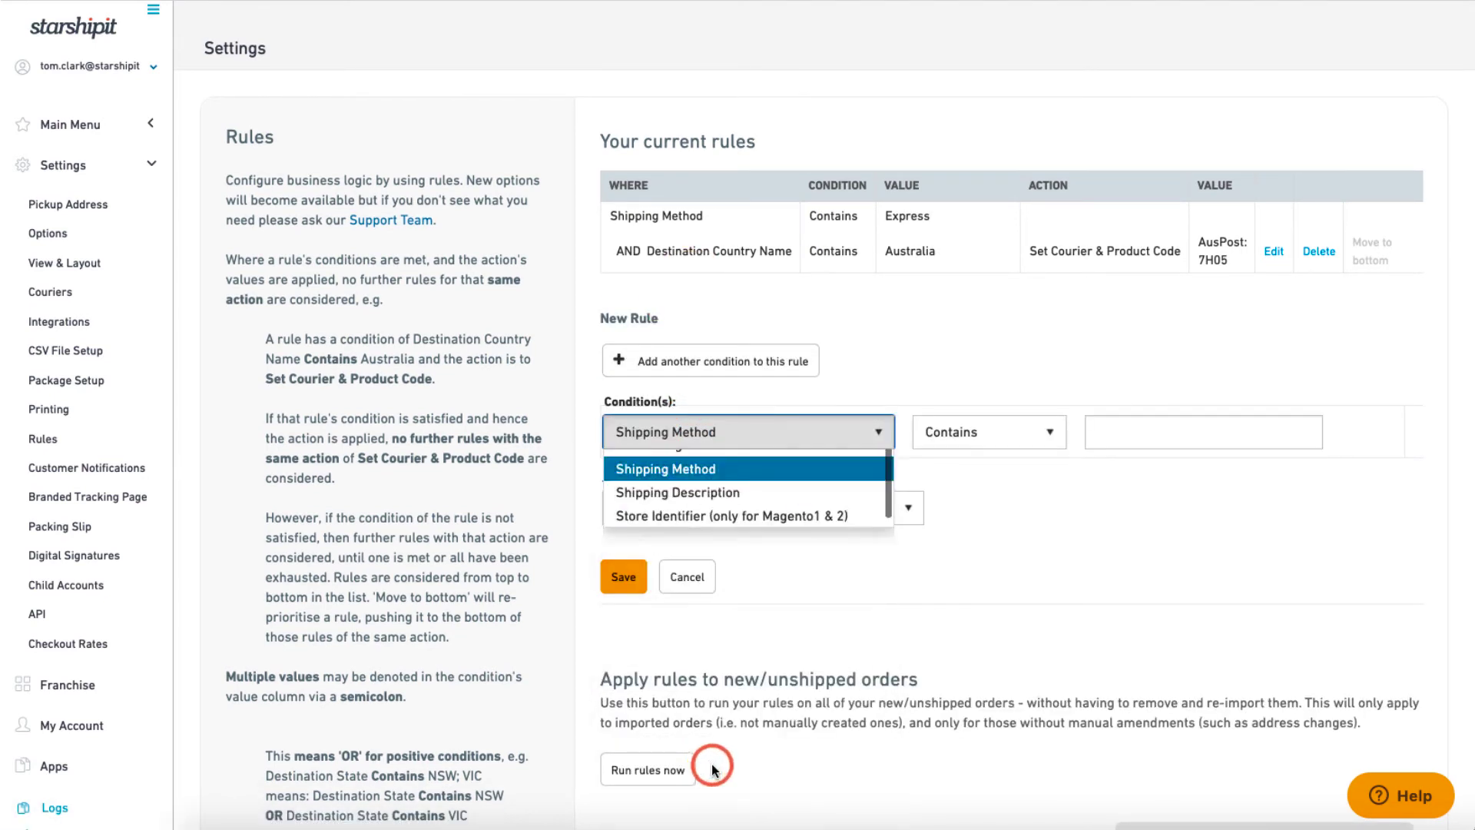
pyautogui.click(1124, 431)
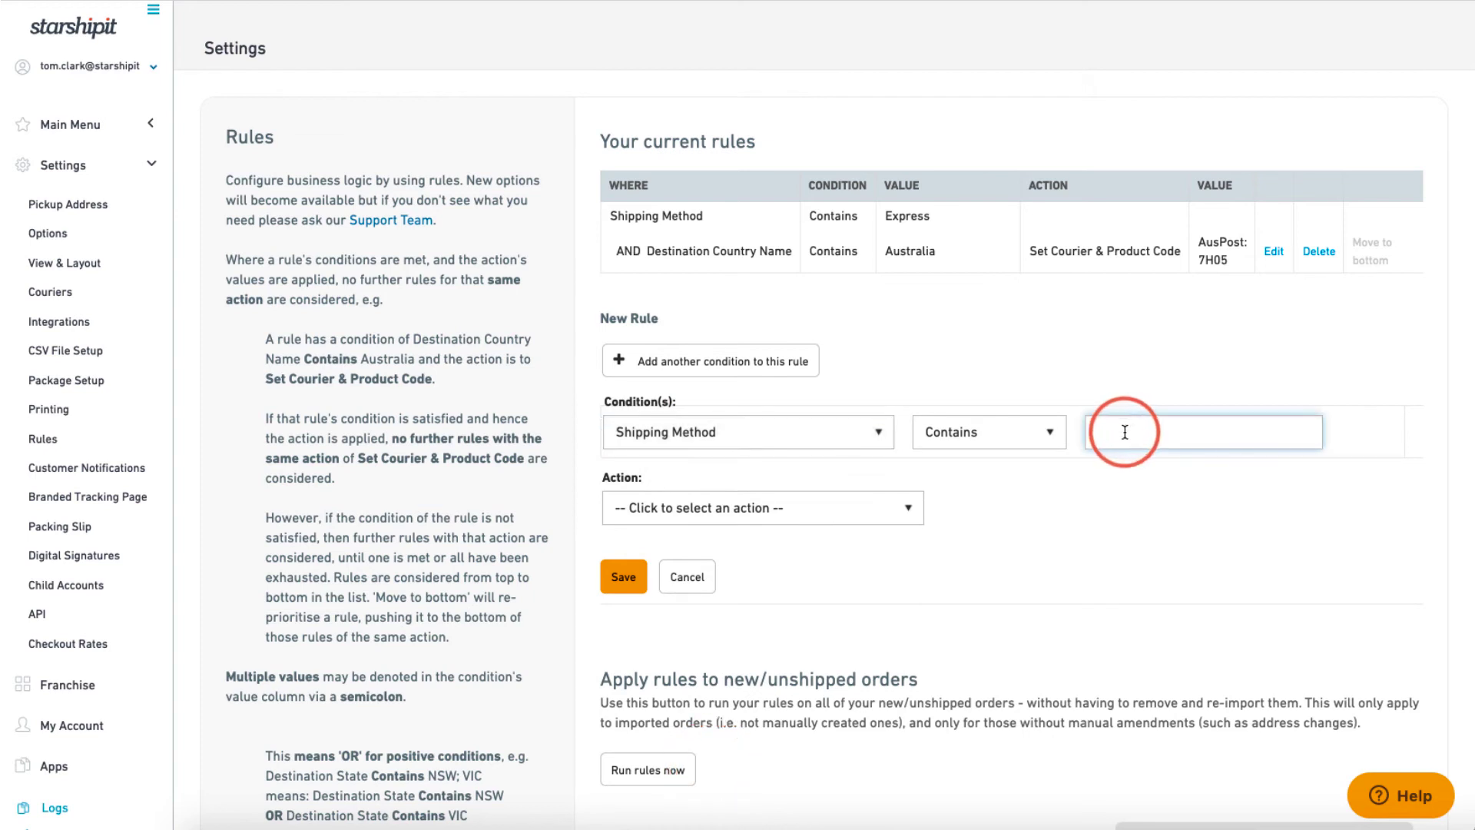
pyautogui.write('Express')
# Step: Add the condition Destination Country Name does not contain Australia
pyautogui.click(758, 363)
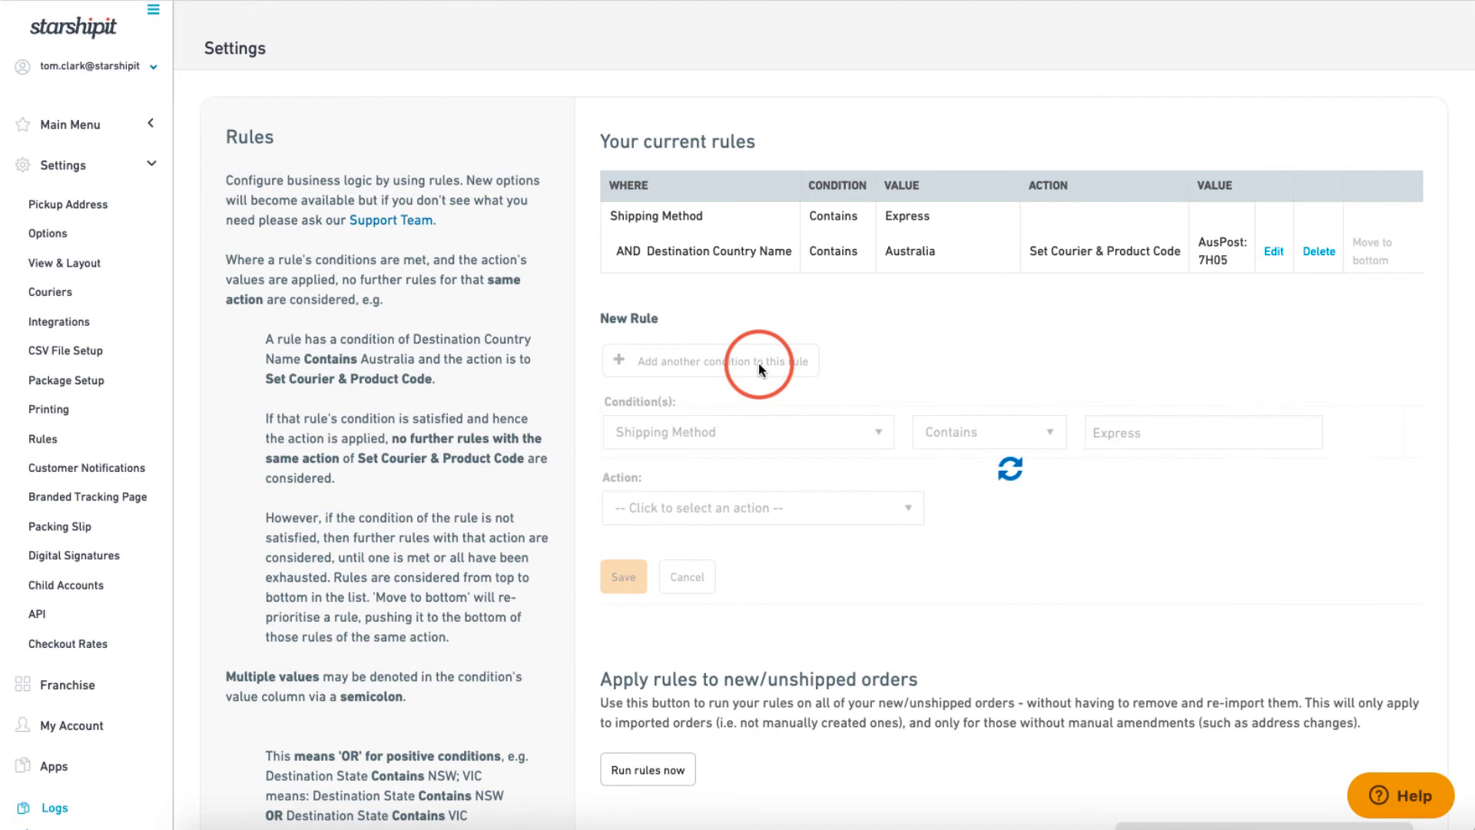
pyautogui.click(751, 486)
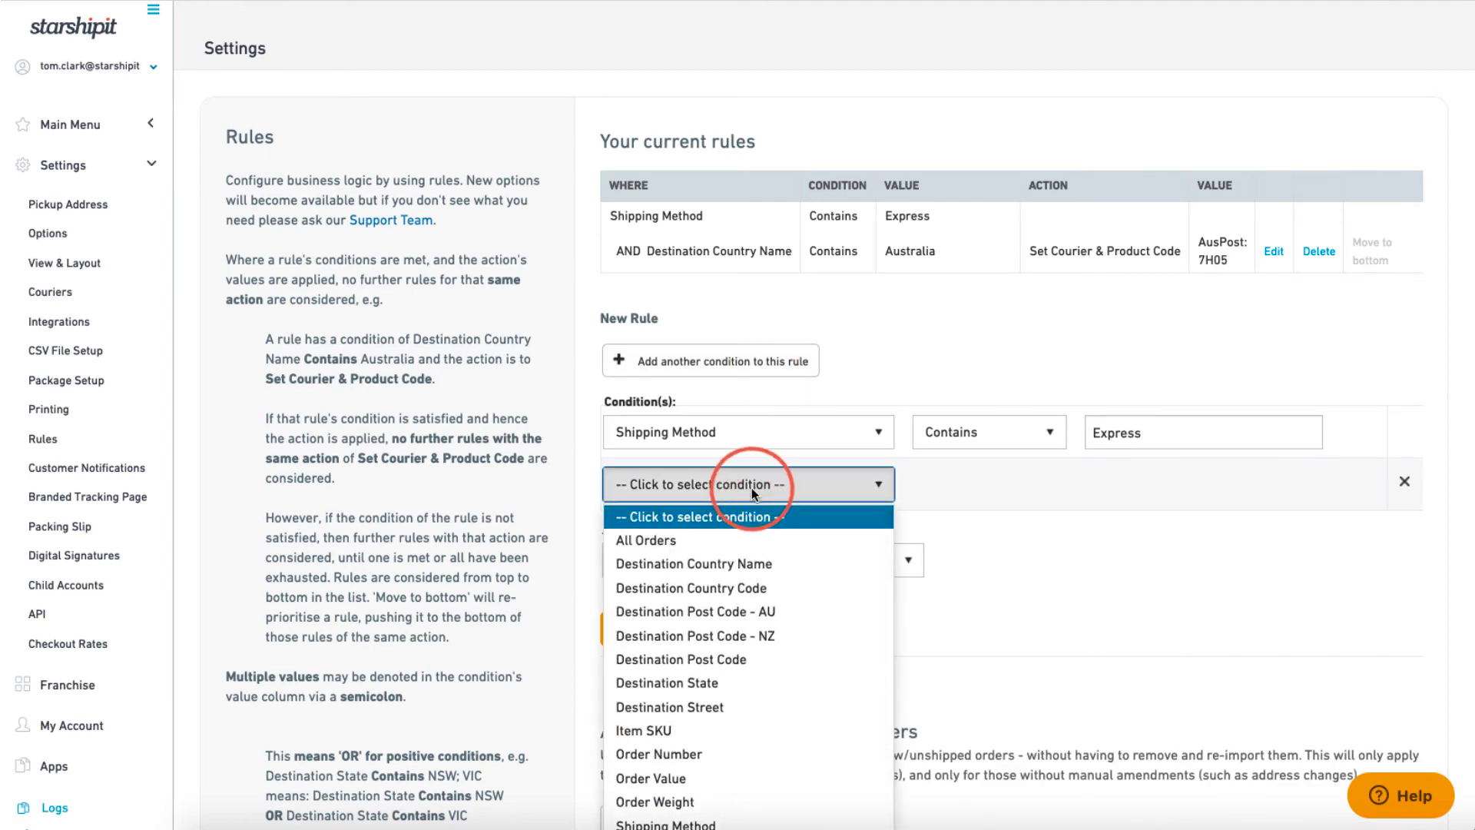
pyautogui.click(742, 570)
pyautogui.click(944, 486)
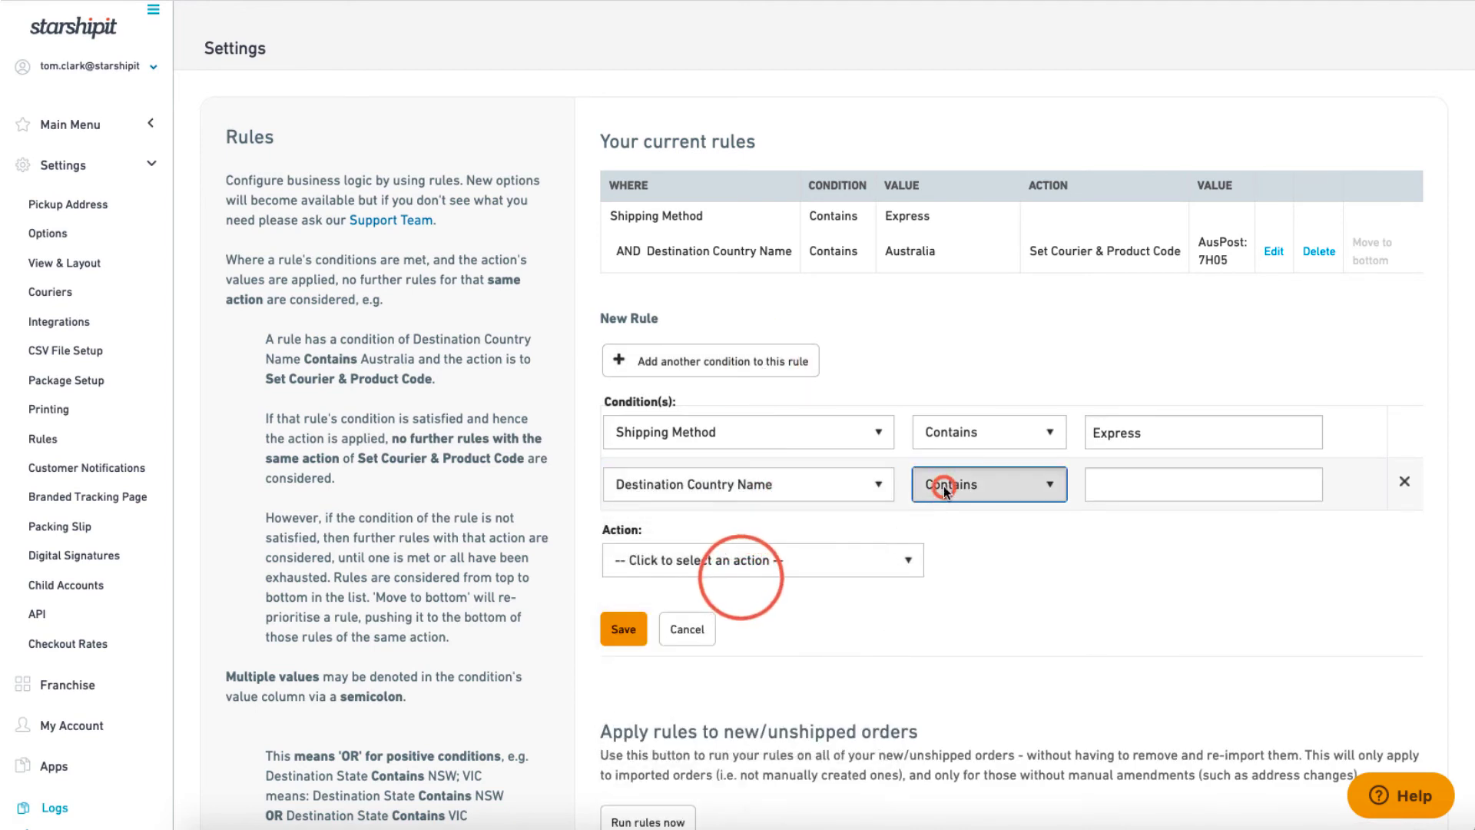
pyautogui.click(965, 543)
pyautogui.click(1189, 486)
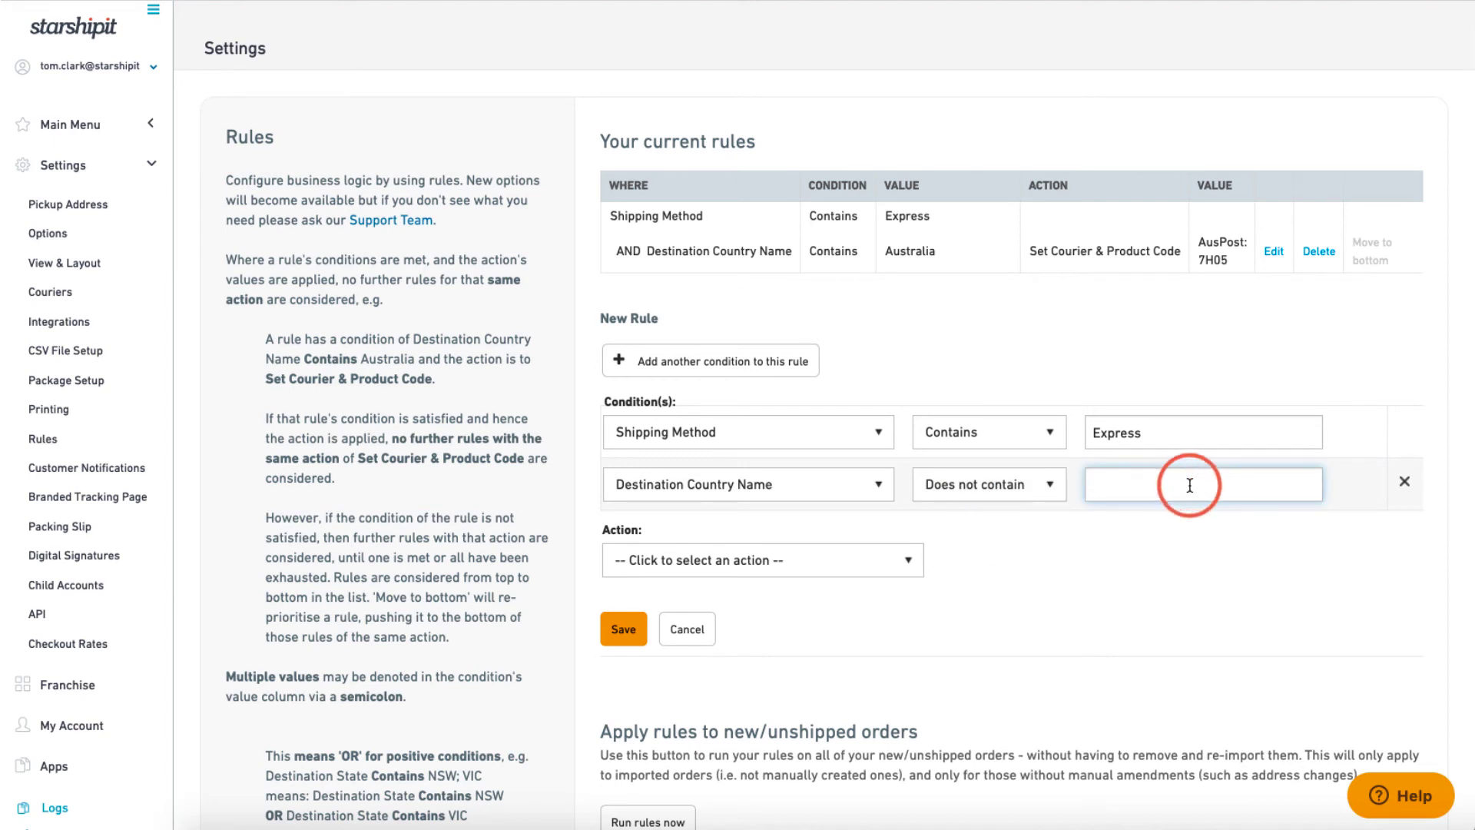
pyautogui.write('Australia')
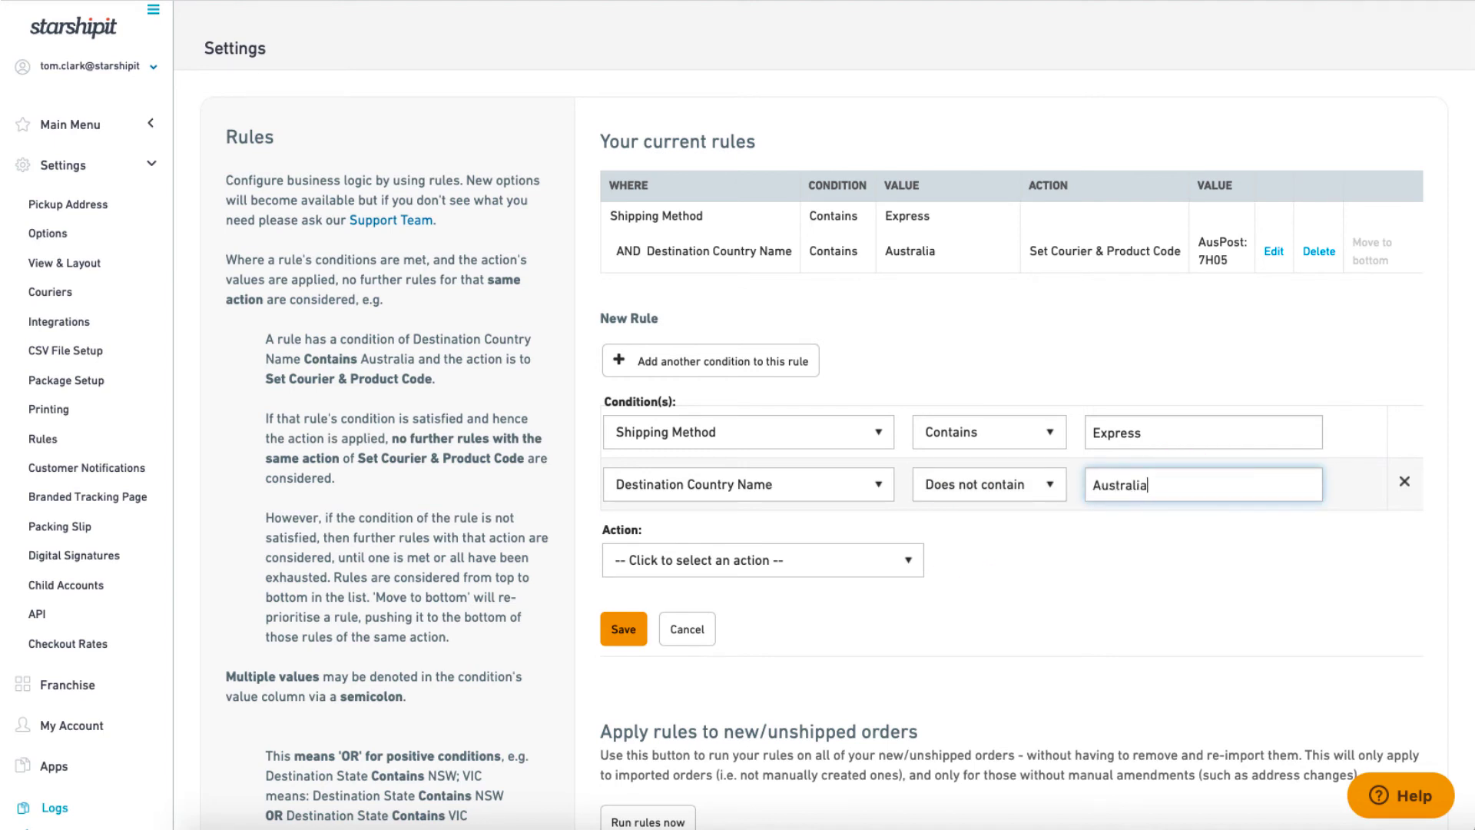
# Step: Set the rule's action to courier DHL Express with product code WPX, and save it
pyautogui.click(780, 560)
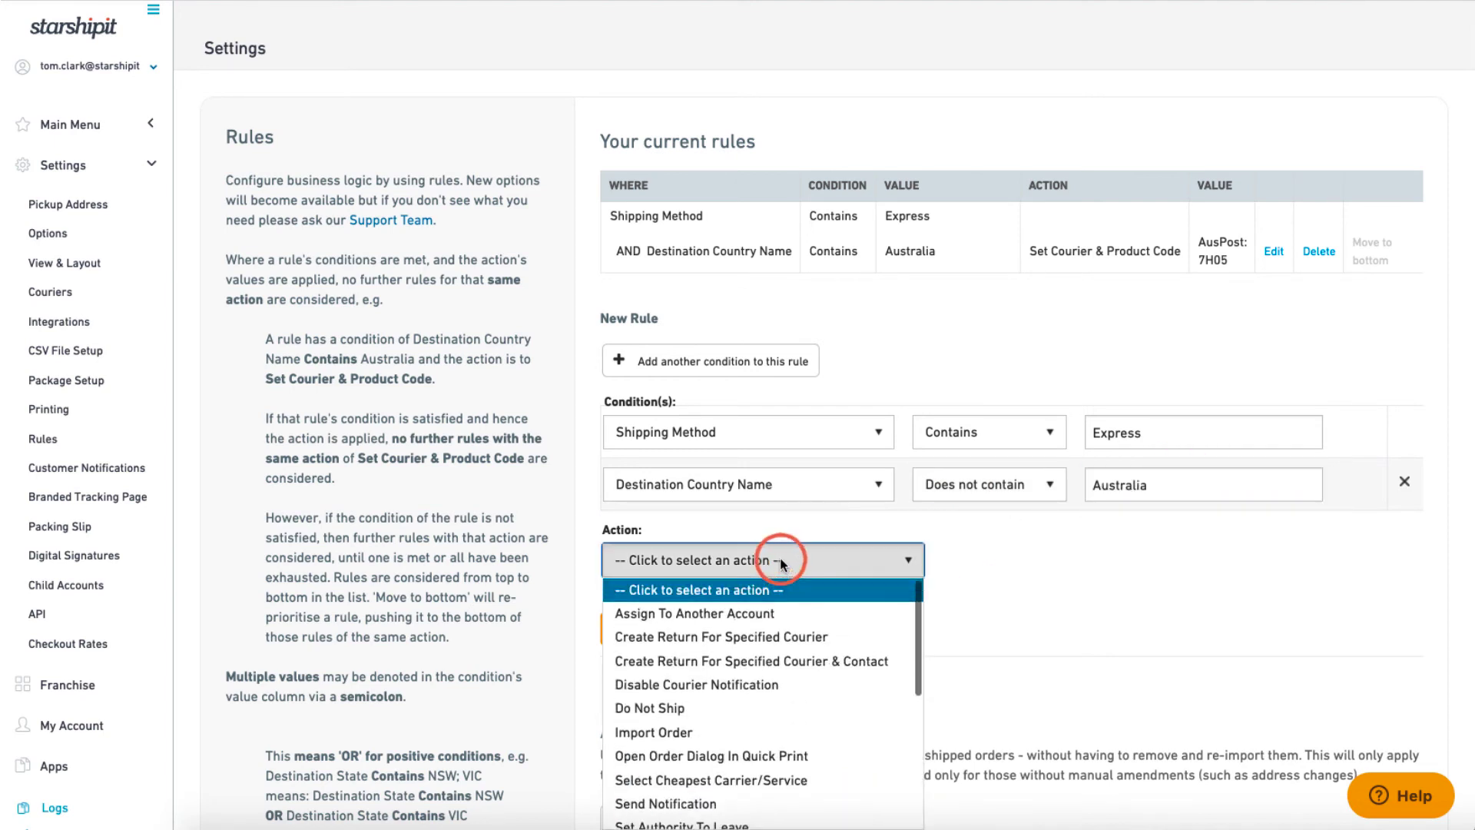
pyautogui.scroll(-3, 782, 748)
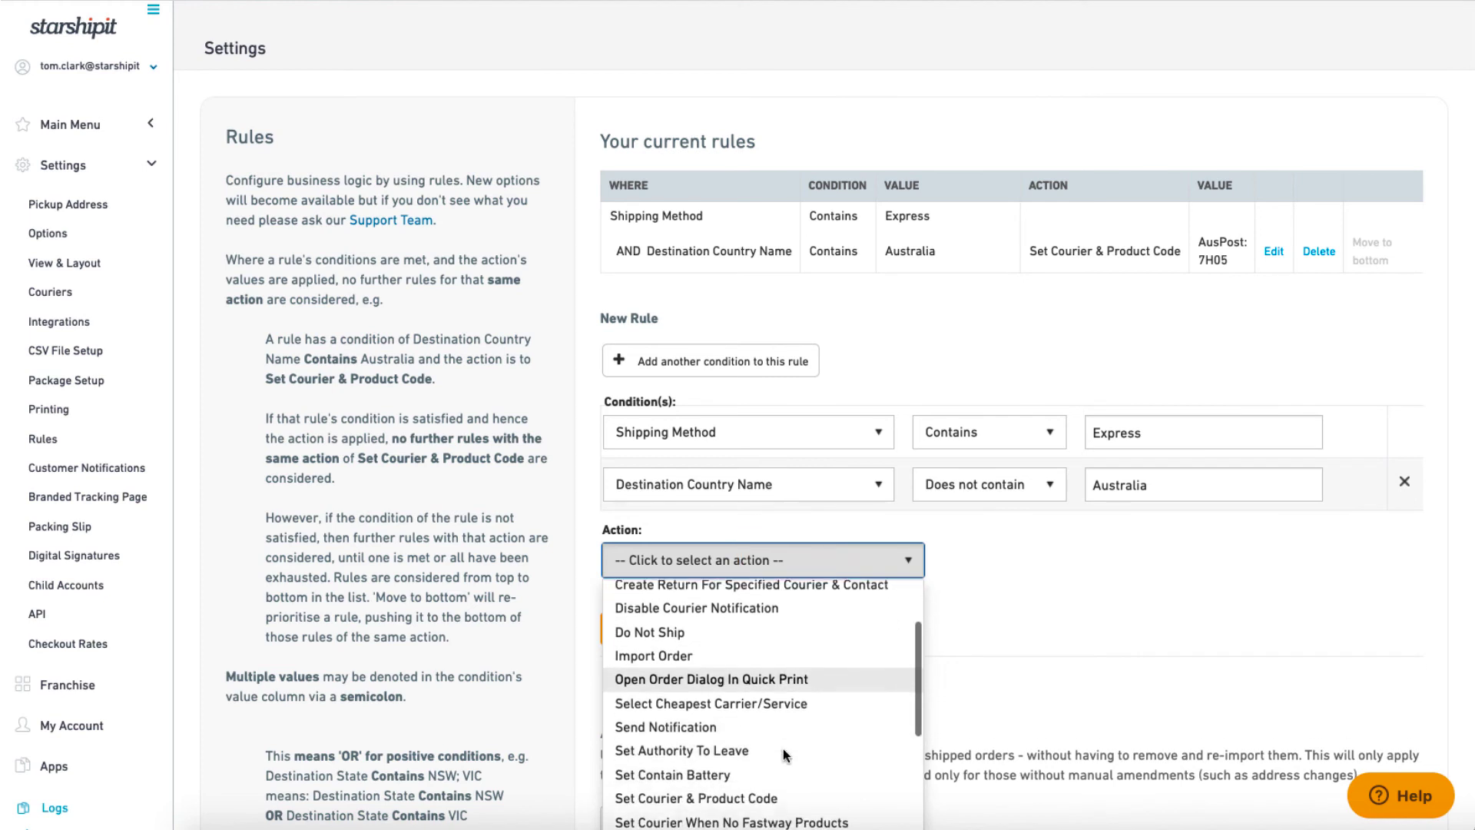
pyautogui.click(773, 744)
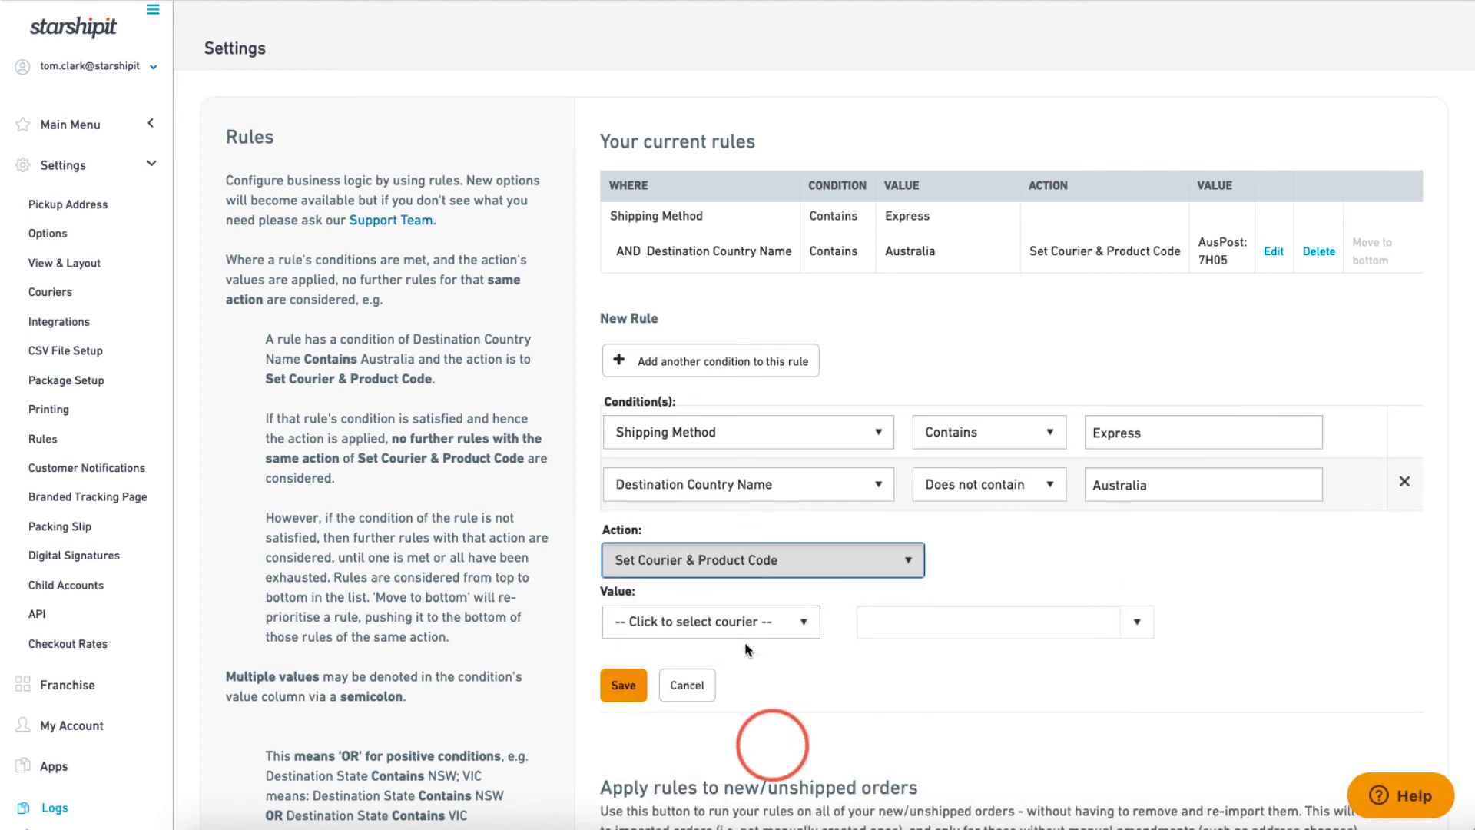
pyautogui.click(744, 624)
pyautogui.click(686, 705)
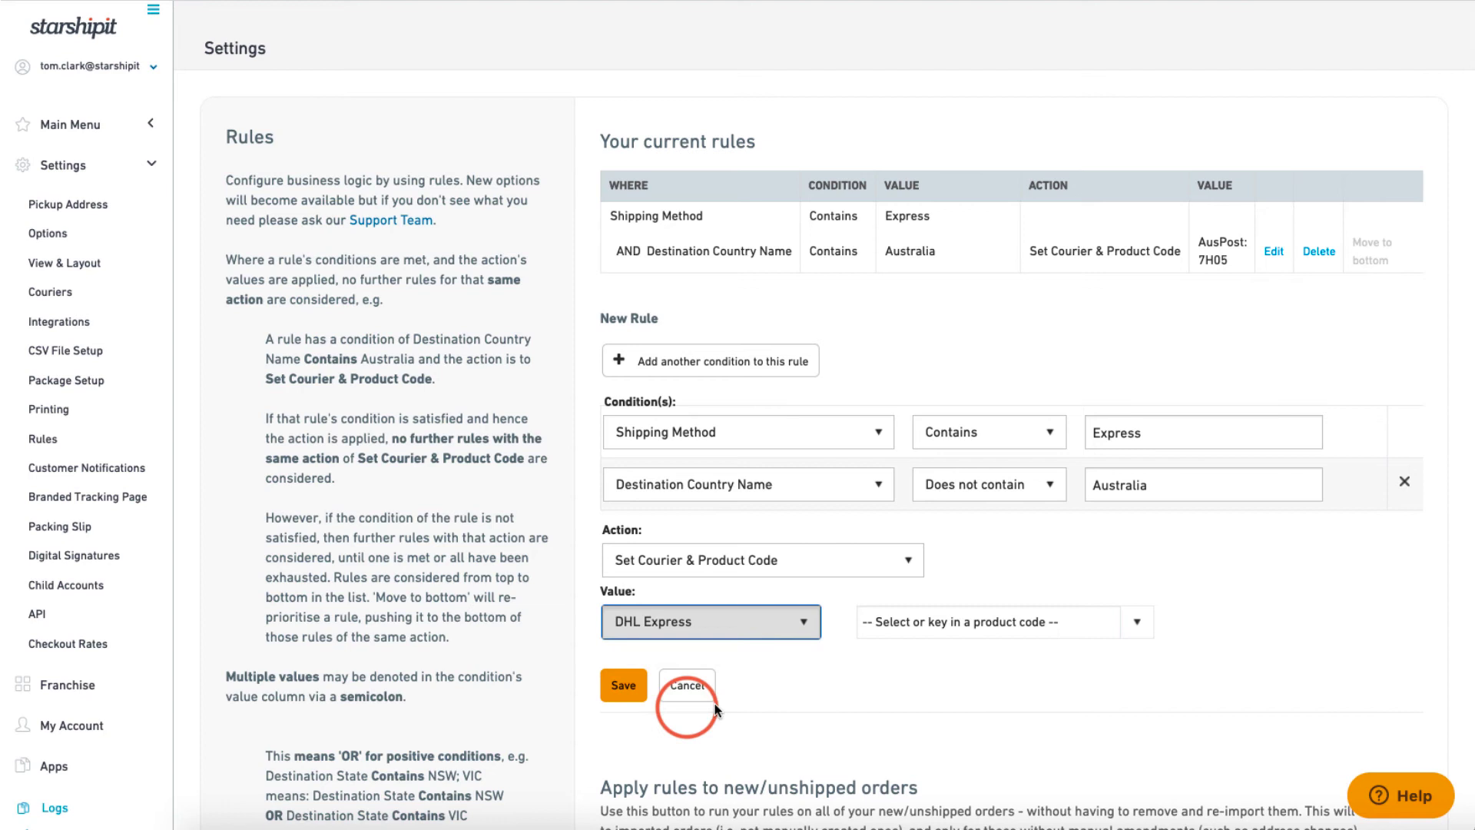
pyautogui.click(1135, 622)
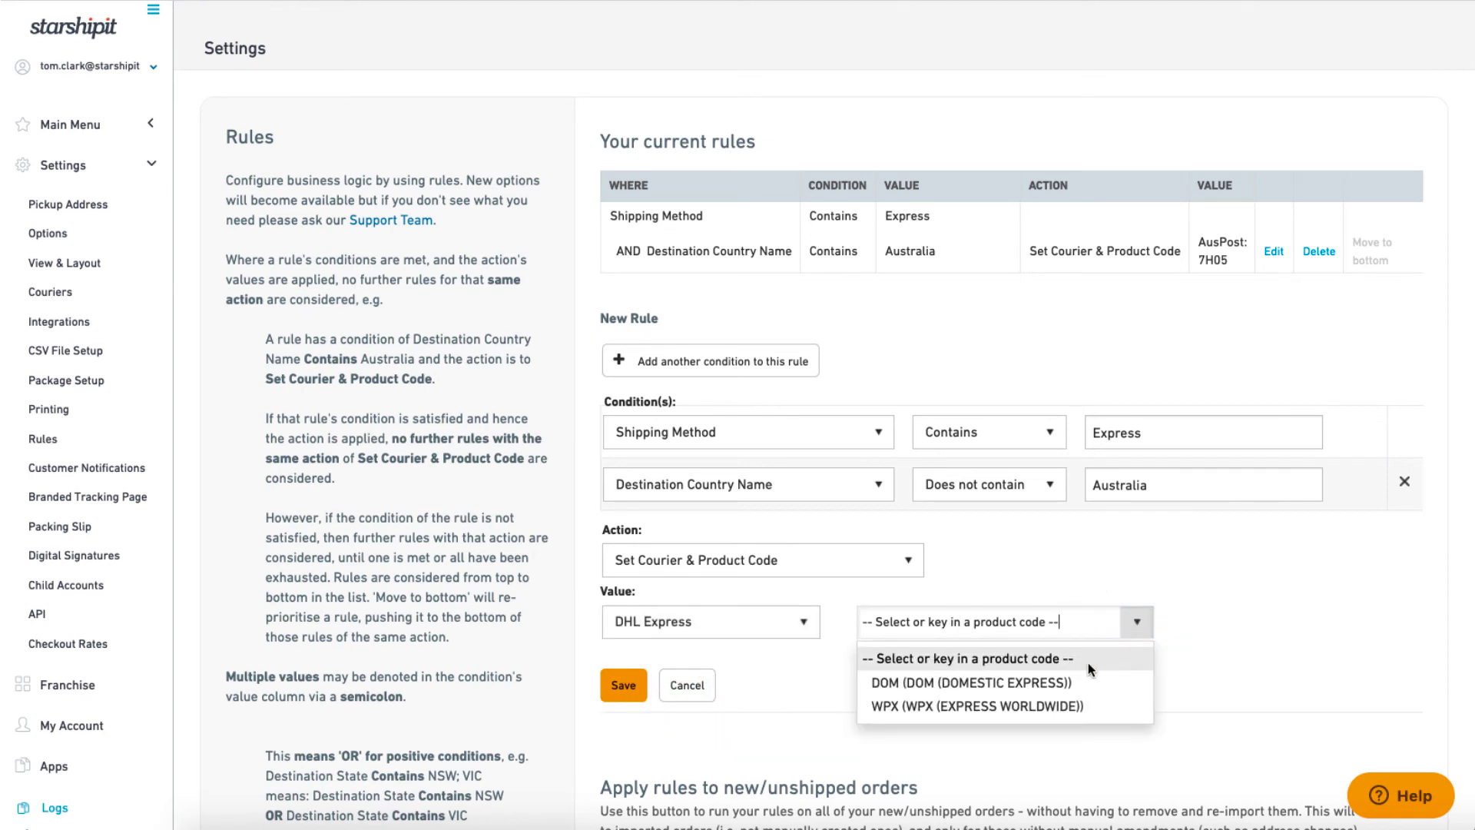
pyautogui.click(1046, 702)
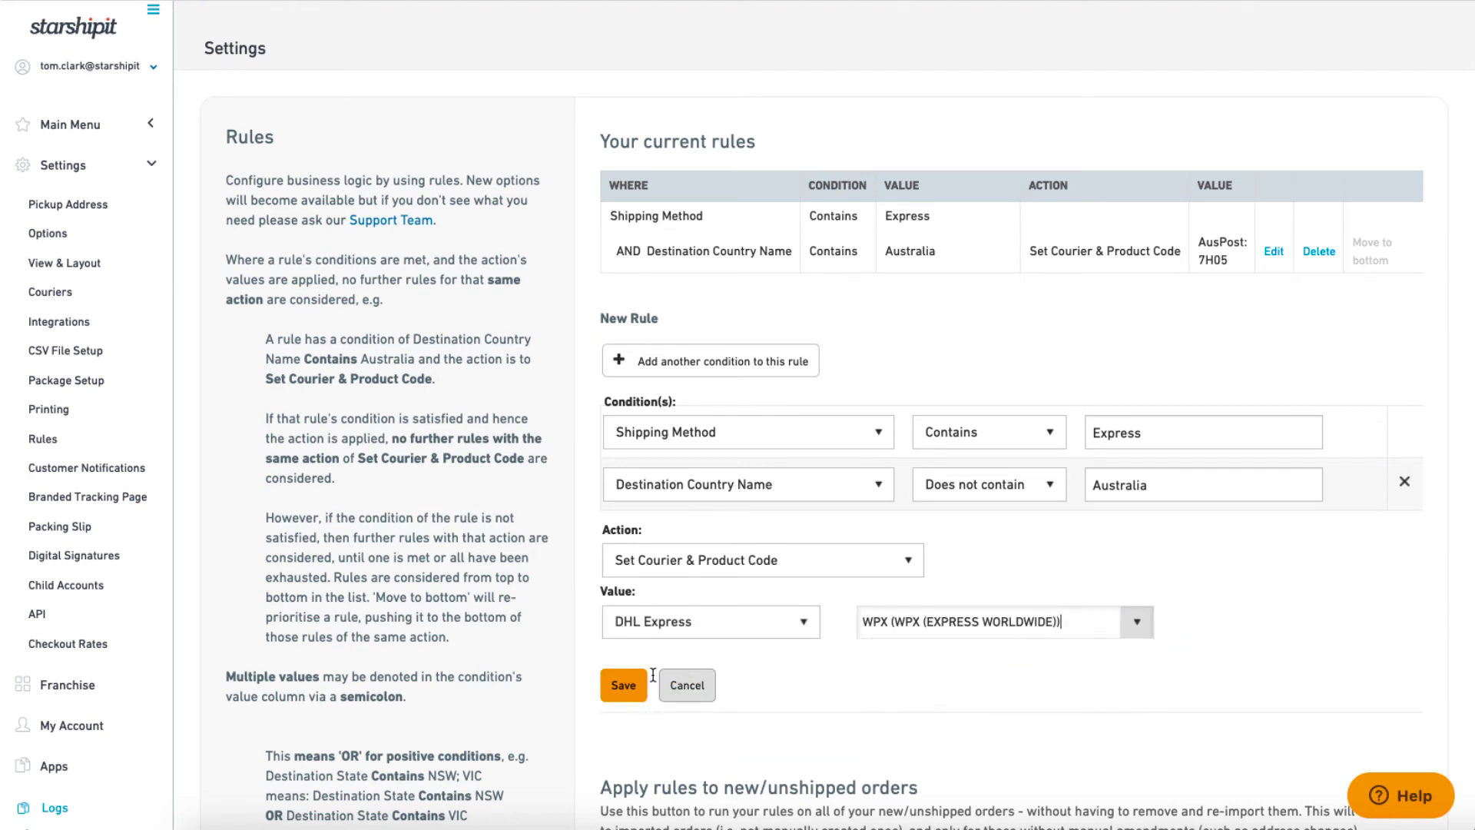
pyautogui.click(629, 679)
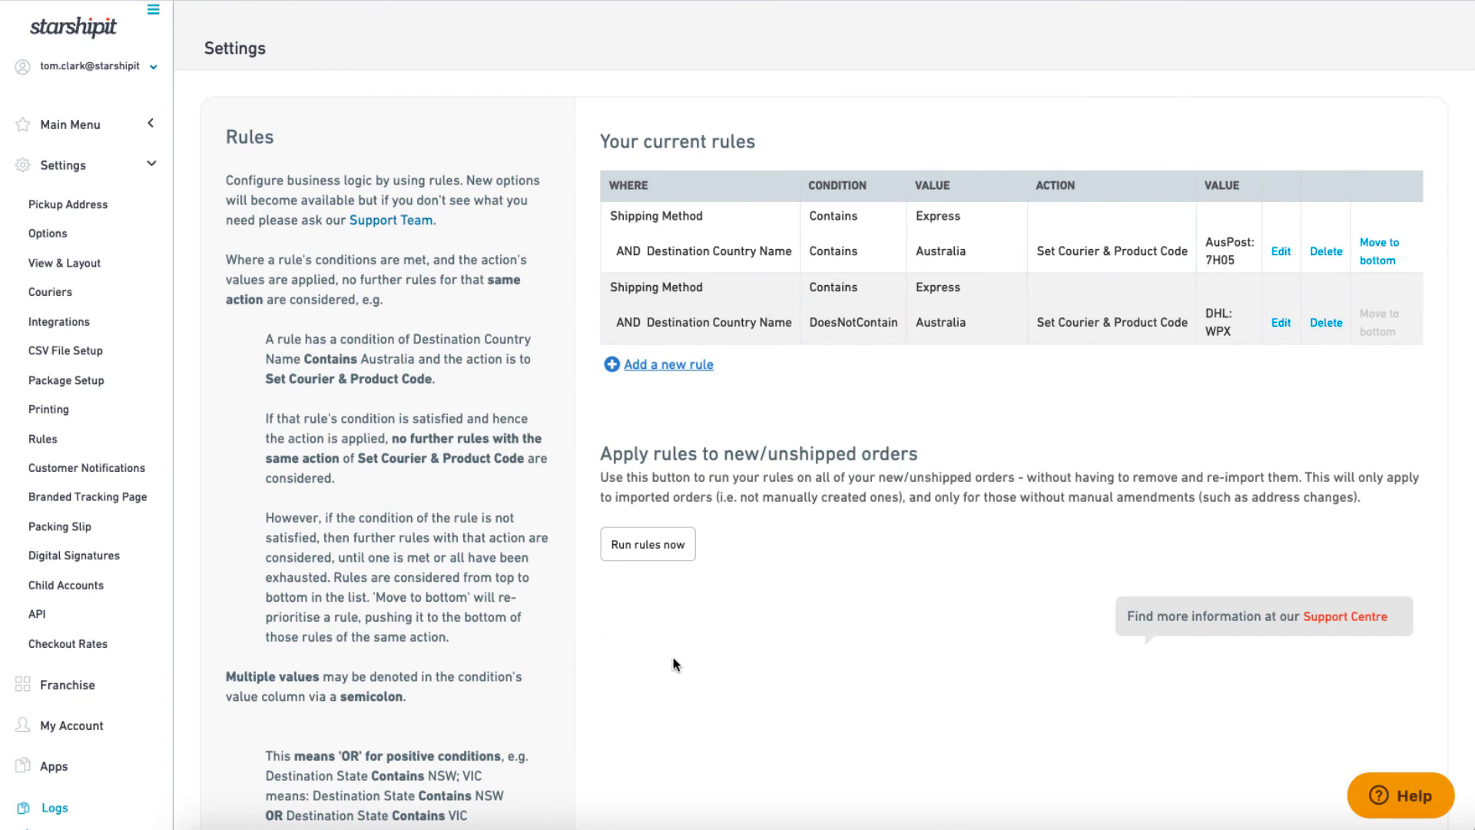
# Step: Run the rules on new unshipped orders and return to the Orders page
pyautogui.click(645, 563)
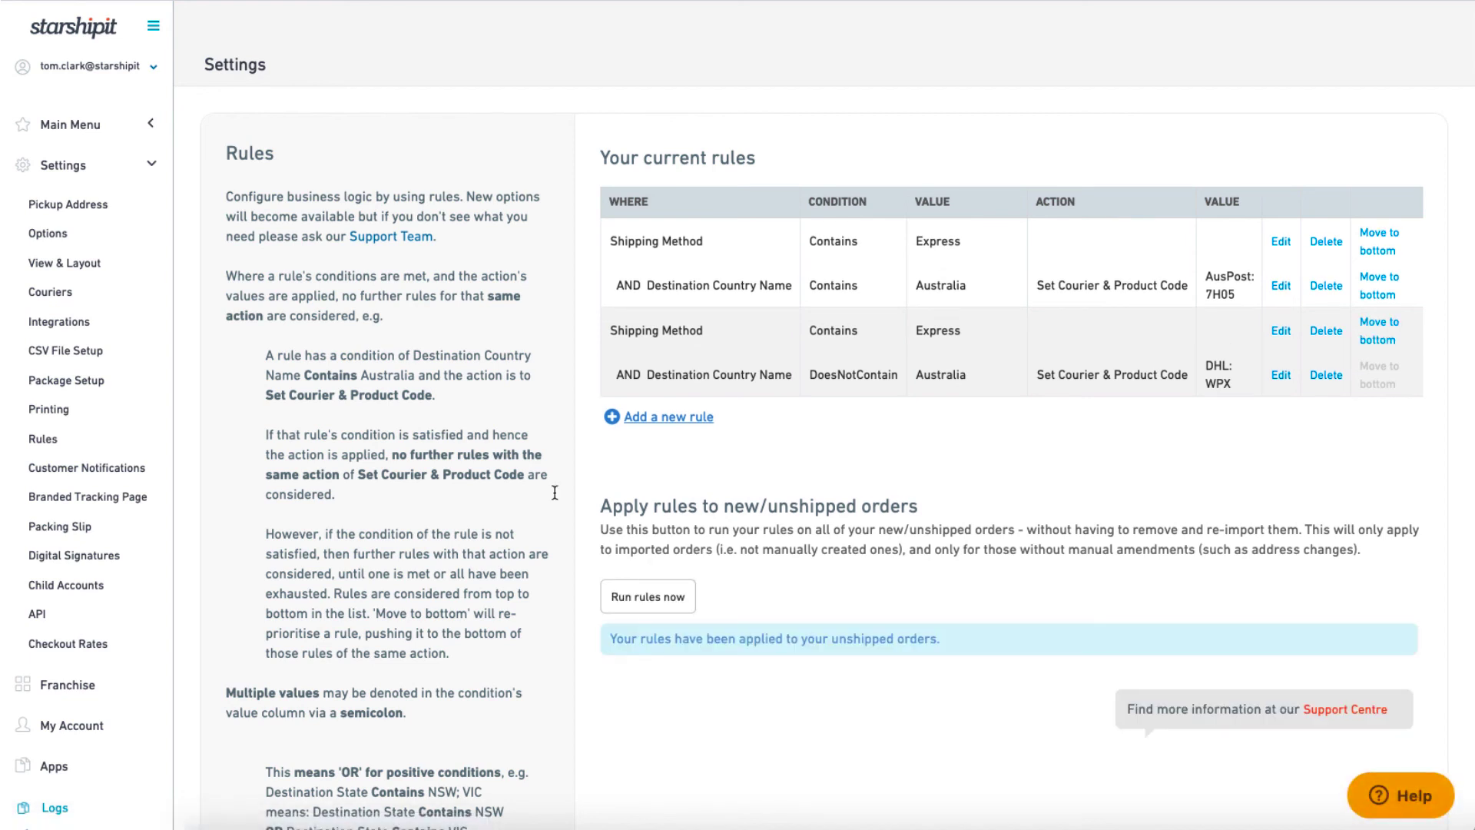
pyautogui.click(80, 28)
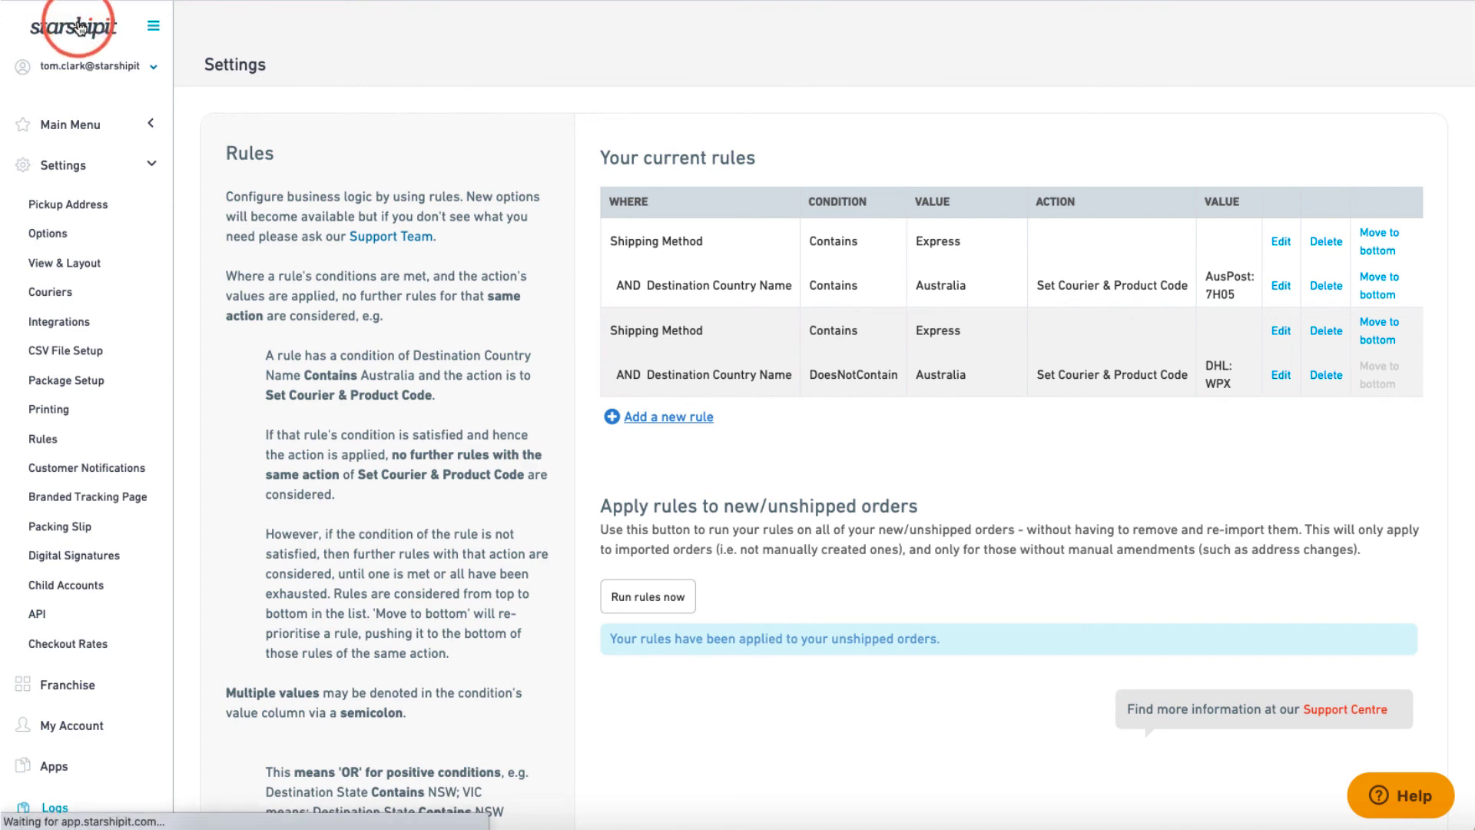